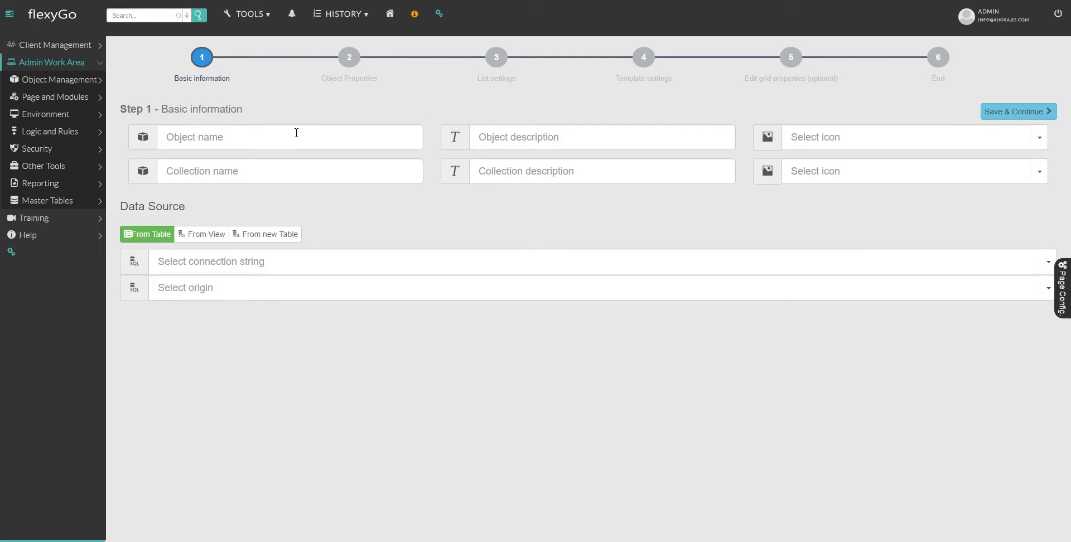
Name the object Test_client, describe it as Test_client {{name}}, and assign it the client icon
click(296, 133)
text(tes)
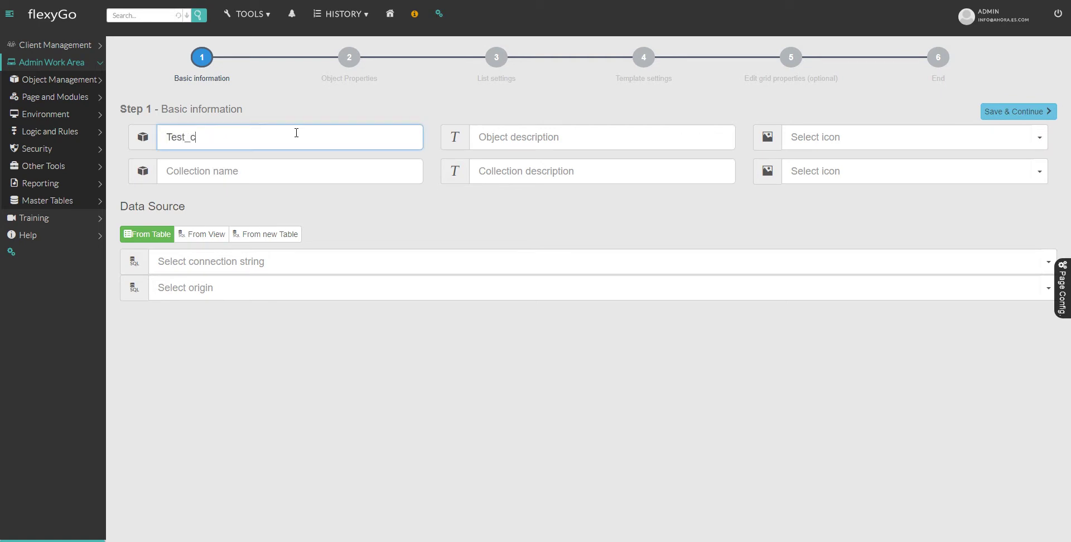
key(Tab)
text(T)
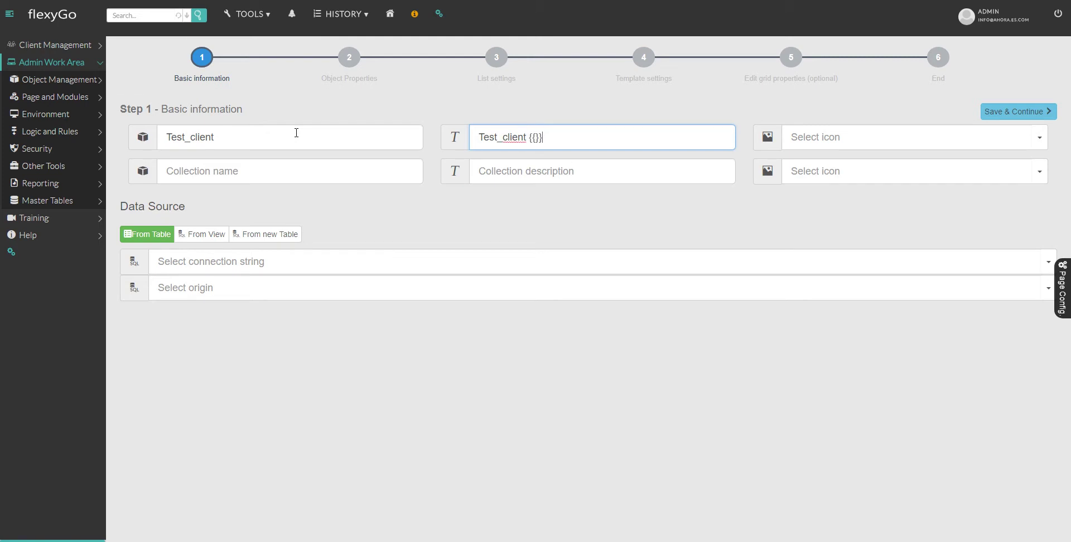
text(ame)
click(857, 139)
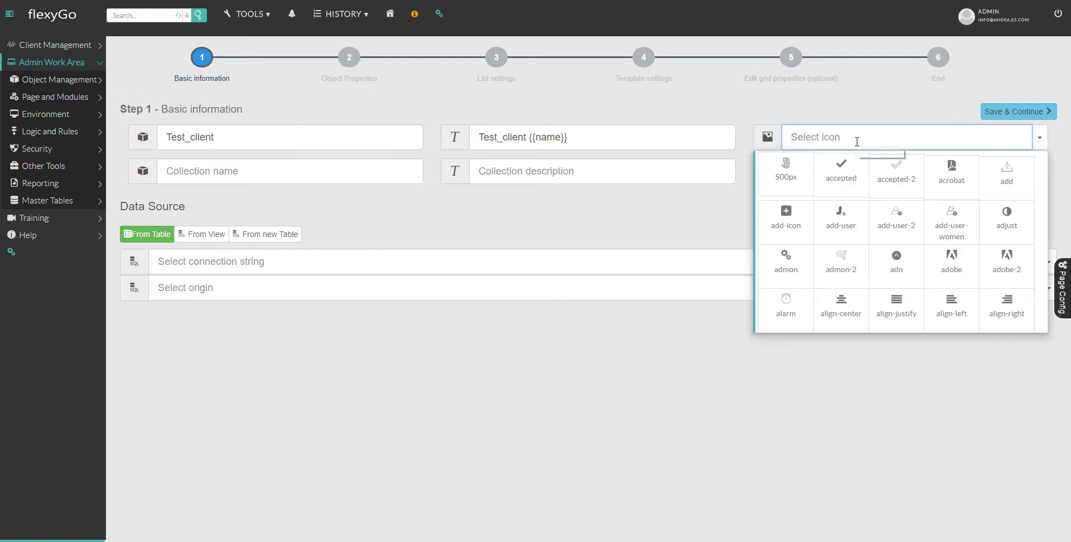
text(clie)
key(Return)
Name the collection Test_clients, describe it as test_clients, and assign it the client icon
click(220, 170)
text(Te)
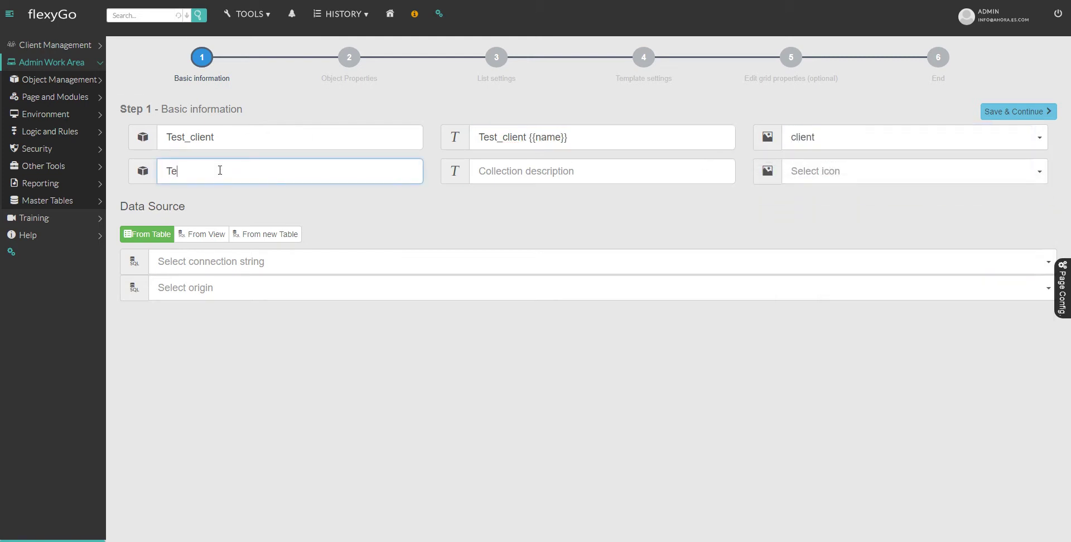
click(535, 172)
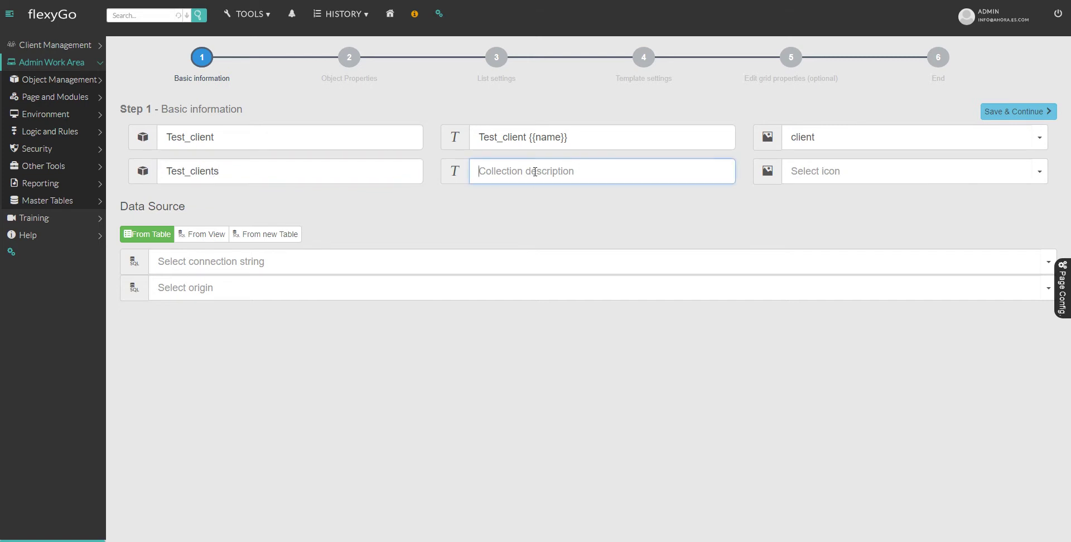
text(test_clients)
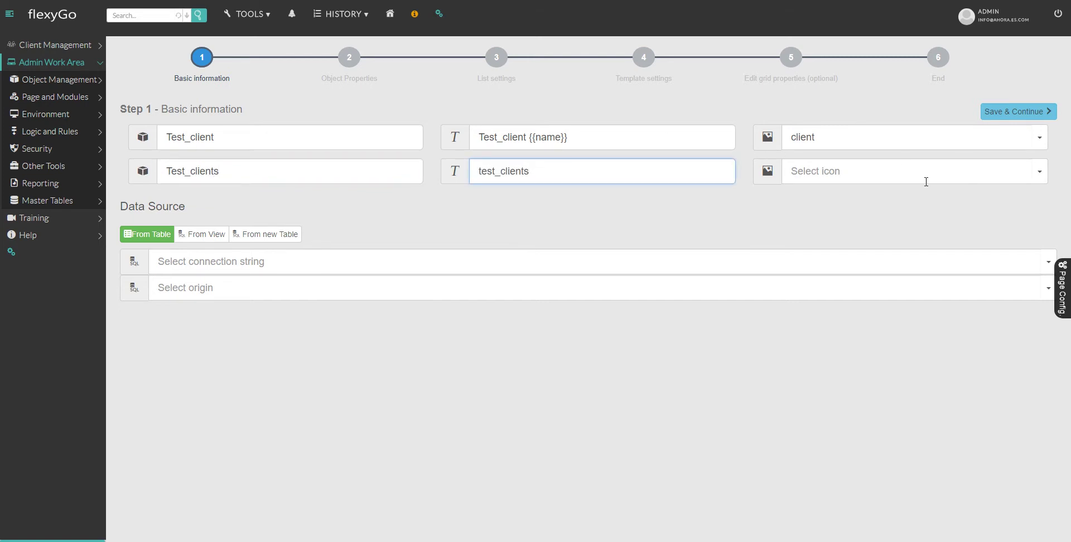
click(926, 182)
text(client)
key(Return)
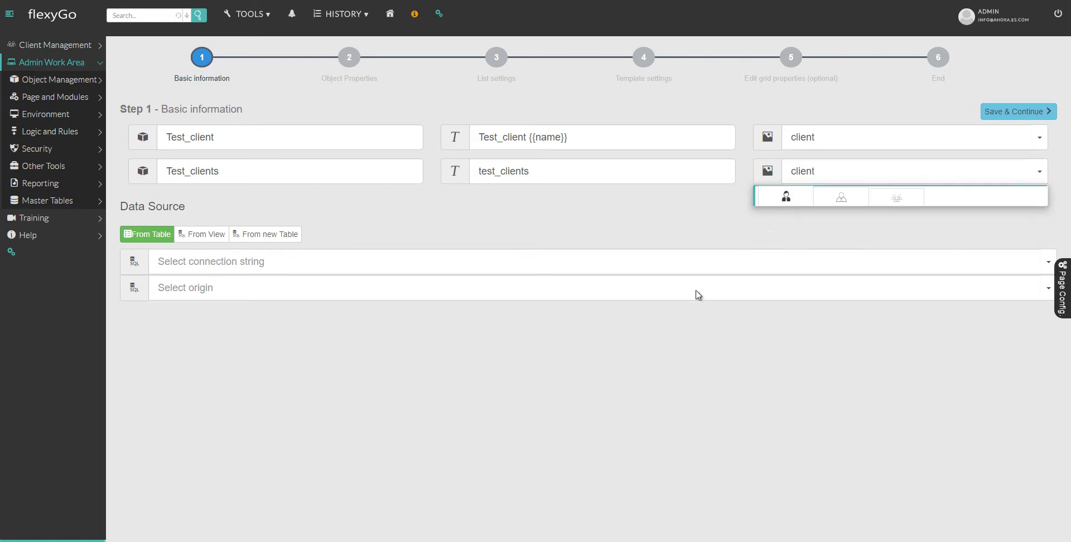
Set the data source connection string to Main data Configuration String and its origin to the Client table
click(260, 262)
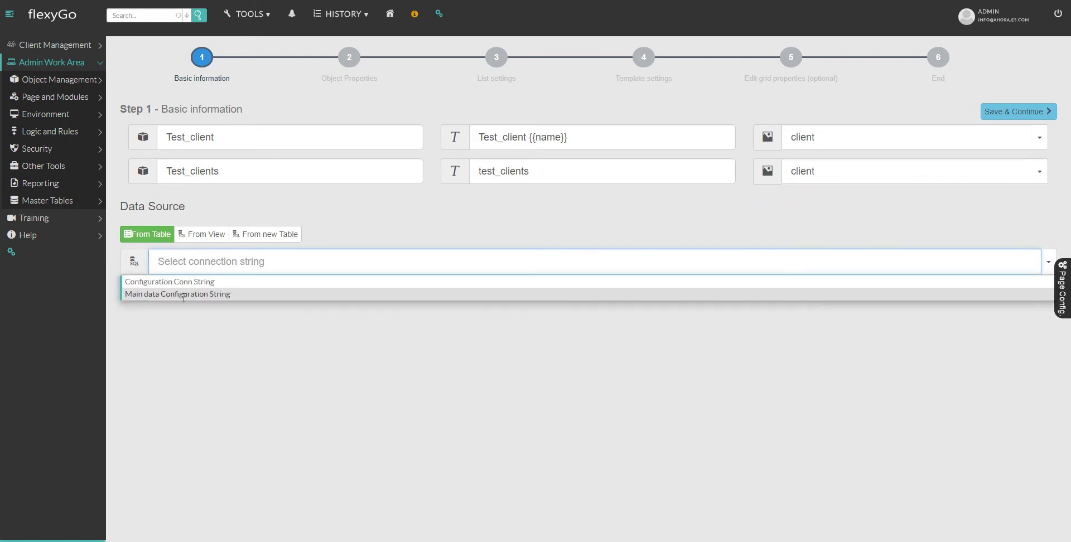
click(155, 294)
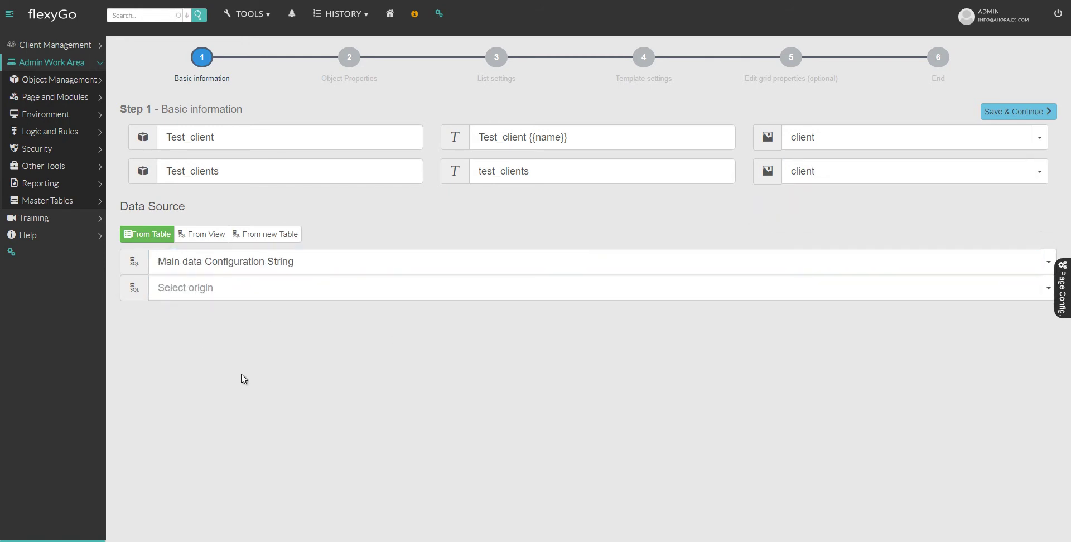
click(222, 289)
click(186, 418)
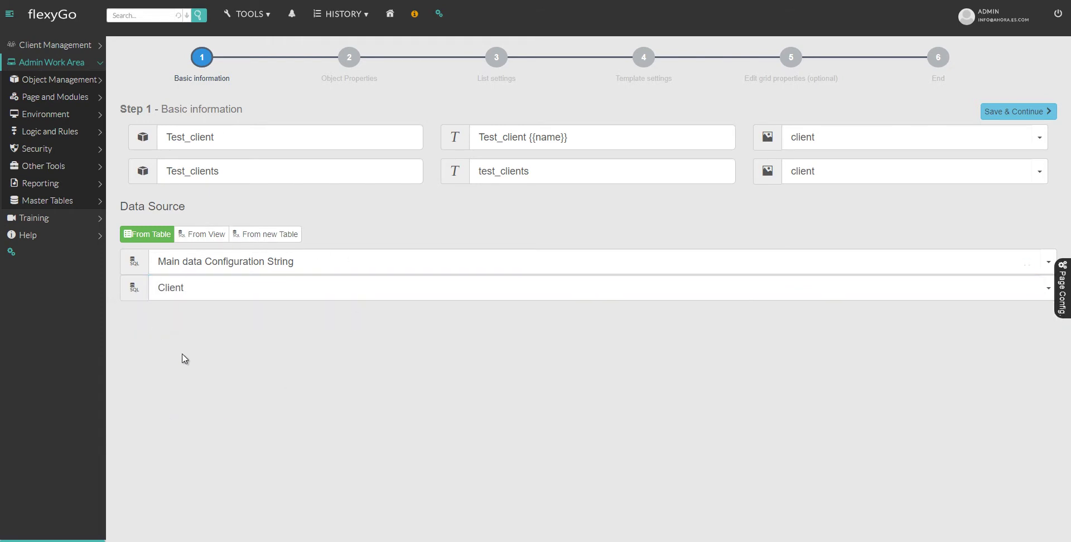
Try using a view as the data source, clearing the origin and opening the list of available views
click(214, 238)
click(197, 289)
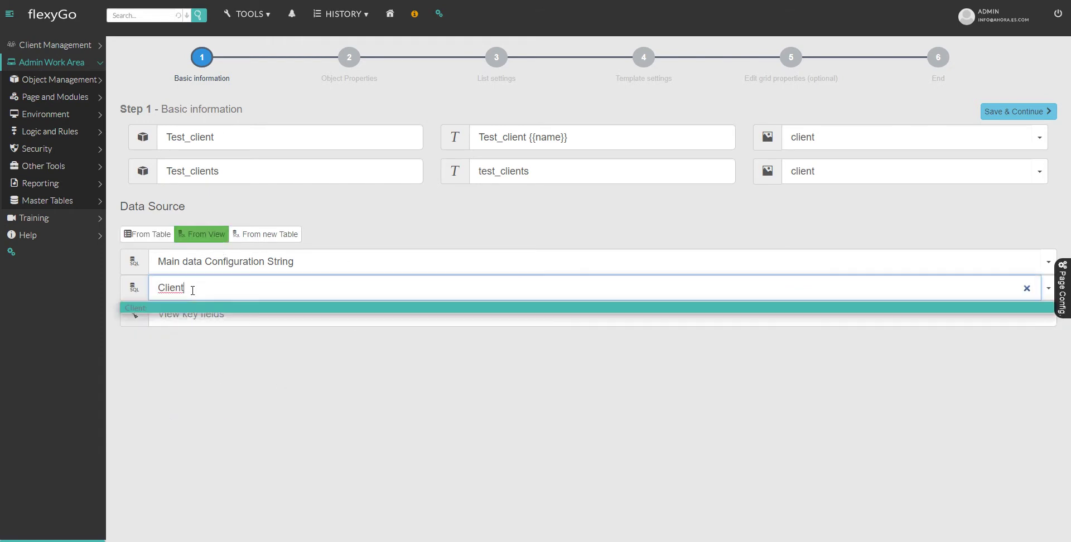
click(1027, 288)
click(1046, 289)
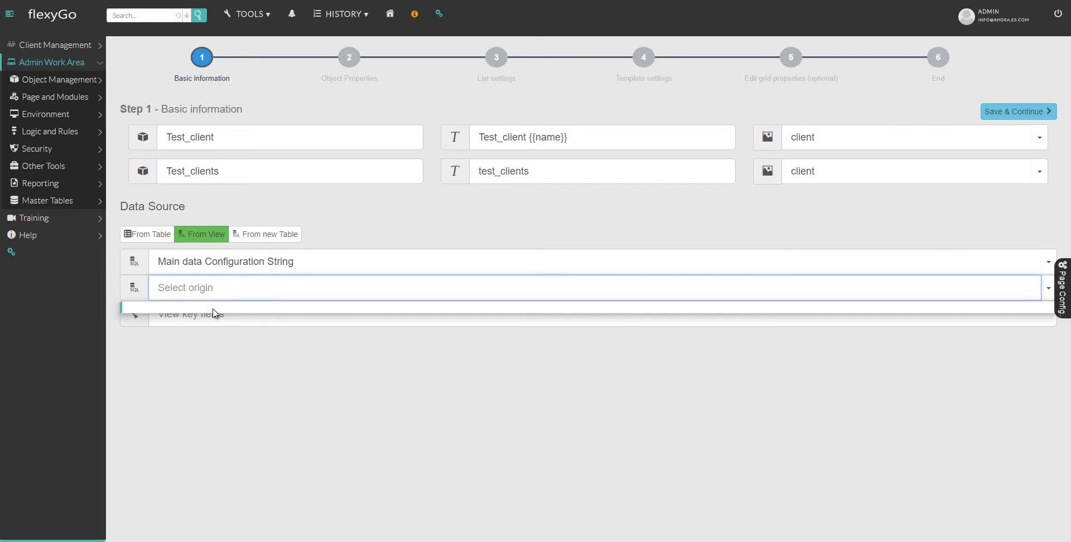
click(213, 364)
Try a new table as the data source, with table name new_table and key field new_primaryKey
click(263, 234)
click(263, 287)
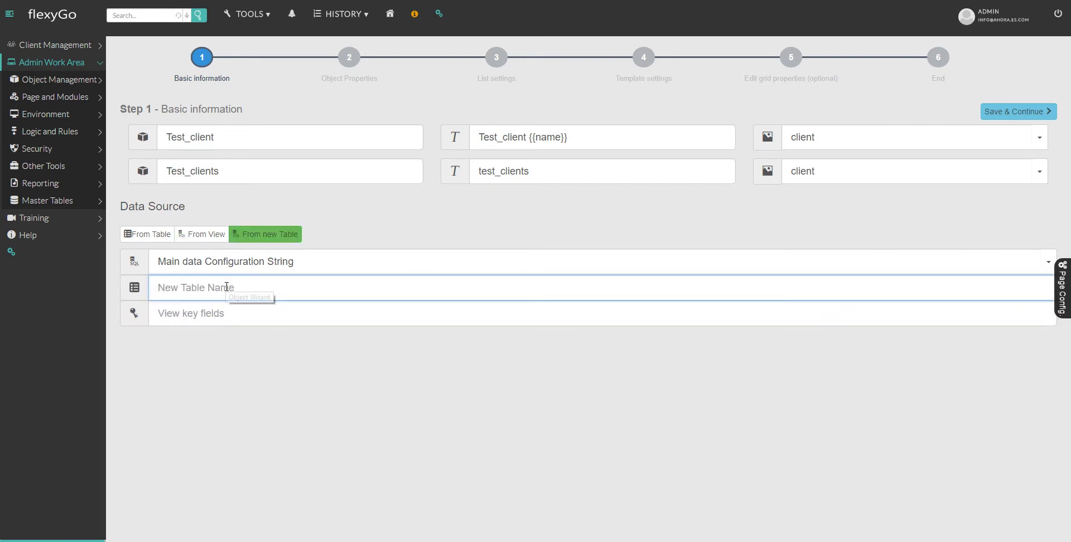
text(new_table)
key(Tab)
text(new_)
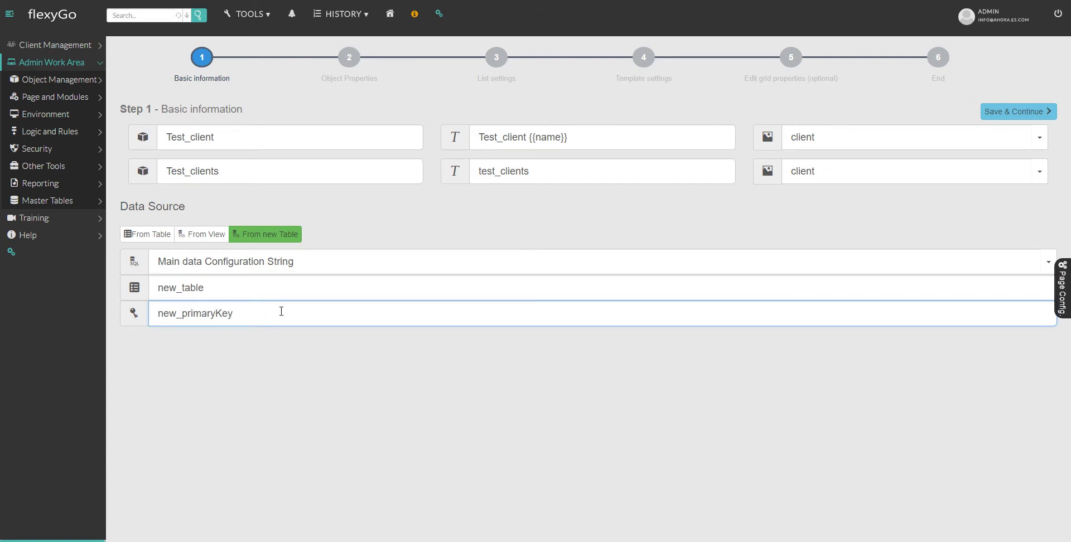
Clear the new table's key field and name
drag(281, 311, 162, 313)
key(BackSpace)
key(shift+Tab)
key(BackSpace)
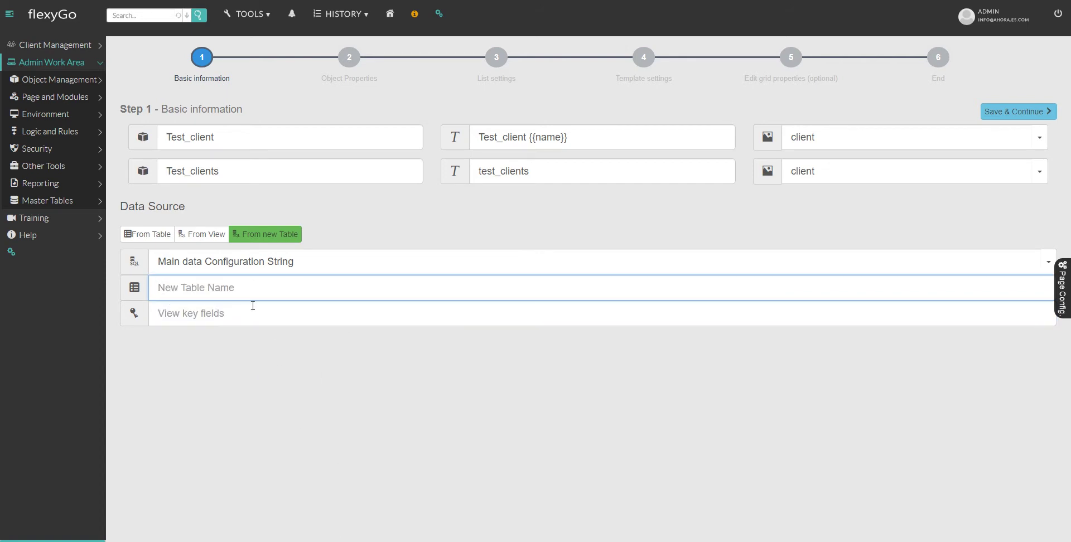
Switch the data source back to an existing table, choose Client as its origin, and save the basic information
click(196, 234)
click(144, 233)
click(186, 289)
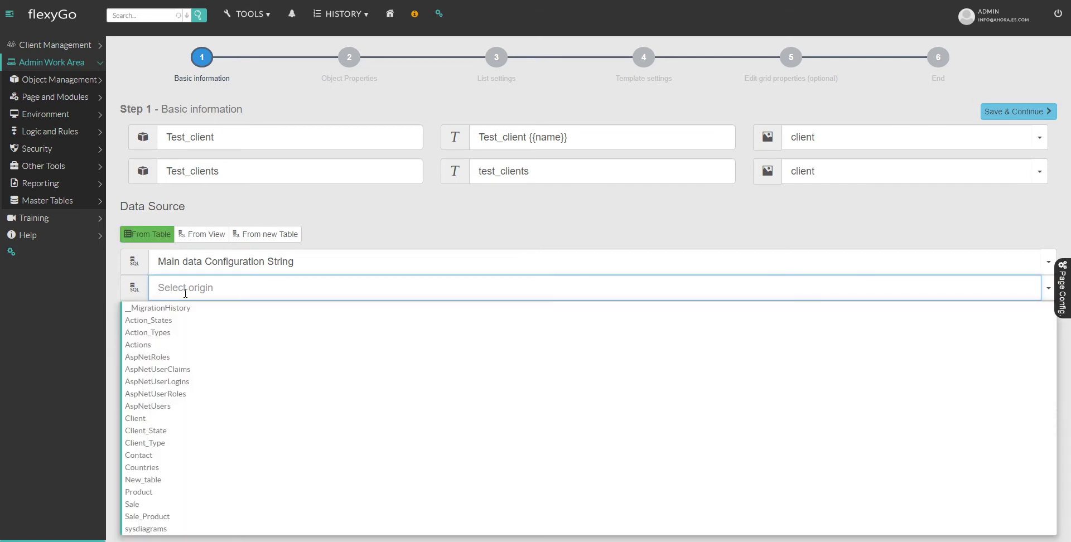
text(client)
click(160, 308)
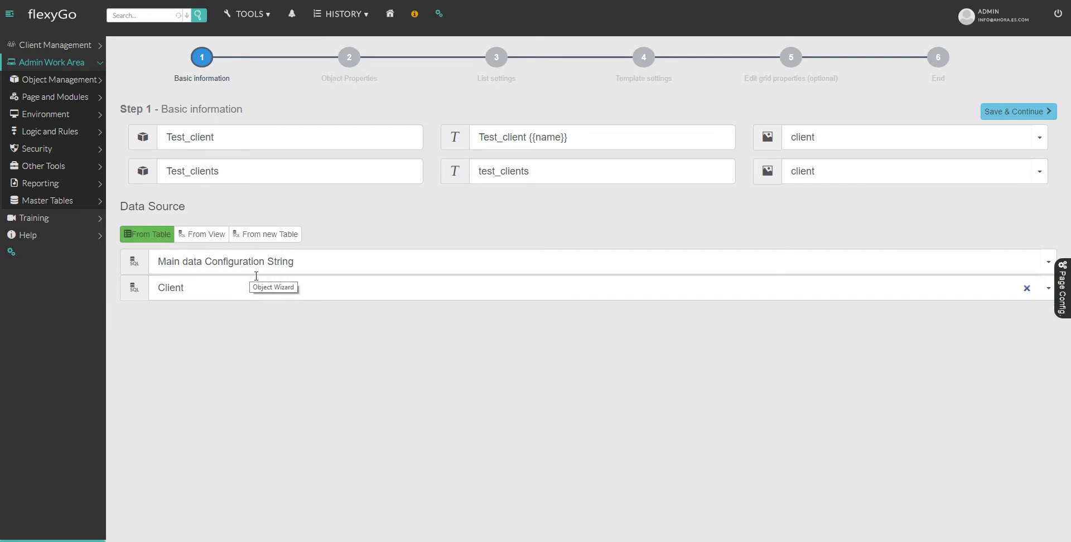
click(1016, 115)
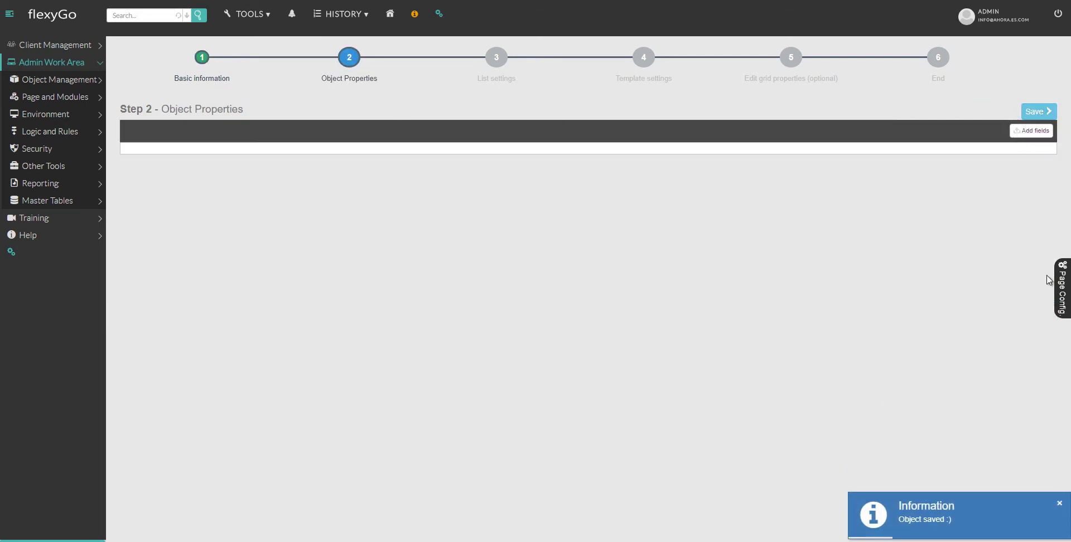
Add the IdClient, Name, NIF, Phone, Mail and Address fields to the object properties
click(1028, 133)
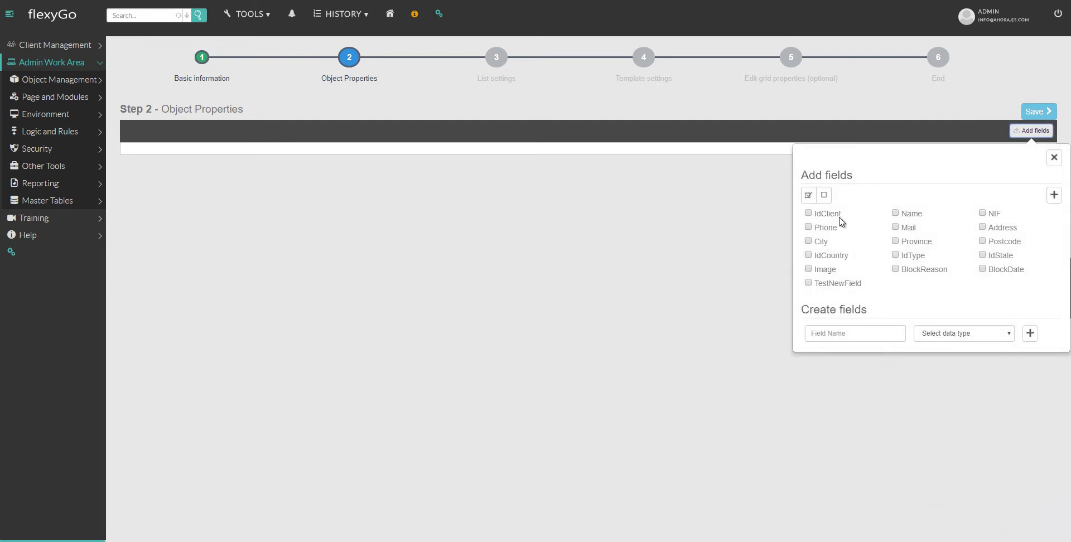
click(895, 214)
click(981, 215)
click(822, 229)
click(910, 229)
click(996, 229)
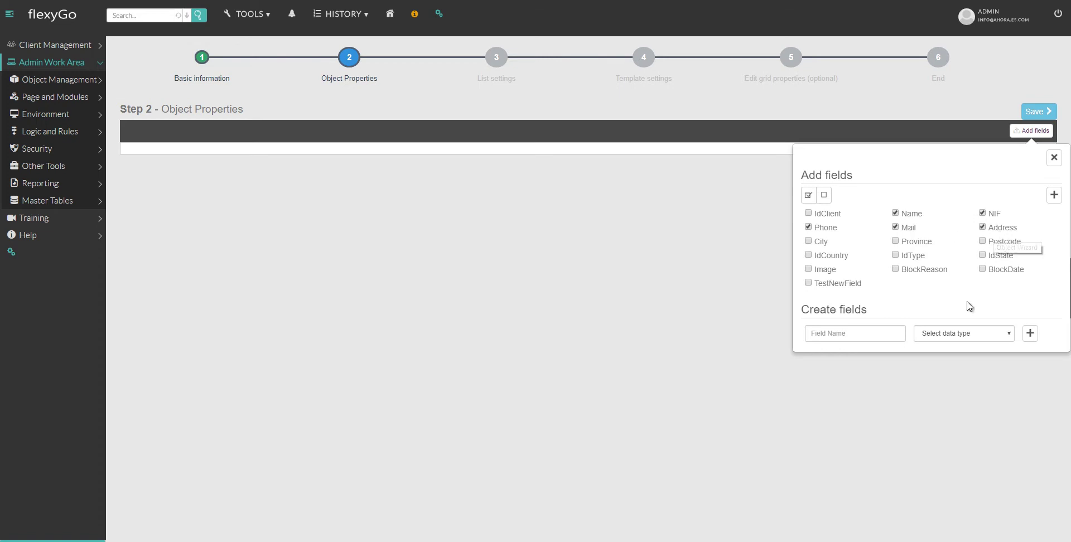
click(1053, 195)
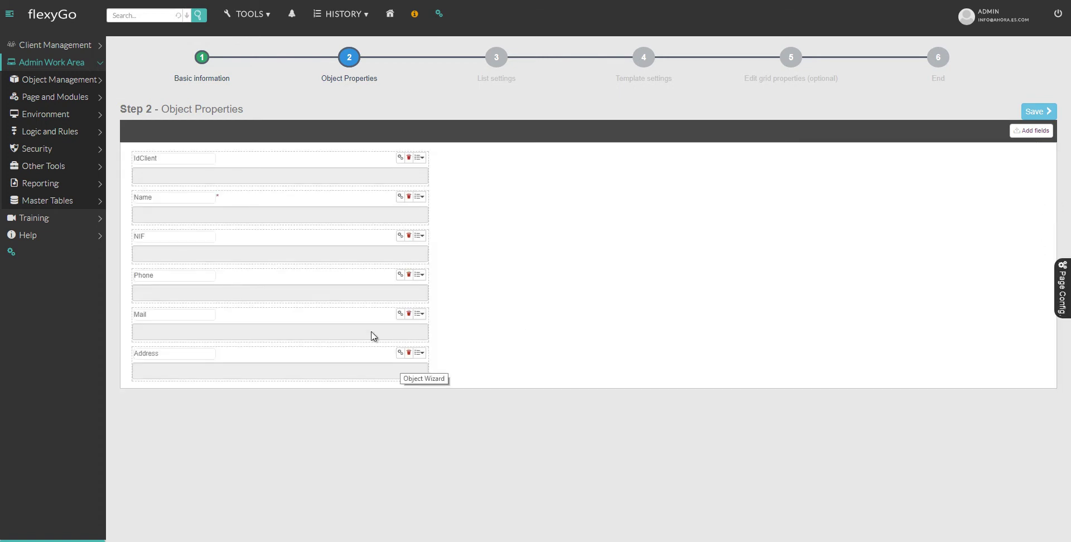
Arrange IdClient, Name and NIF side by side in the first row and widen Phone, Mail and Address to two columns
drag(327, 210, 865, 170)
drag(446, 225, 730, 242)
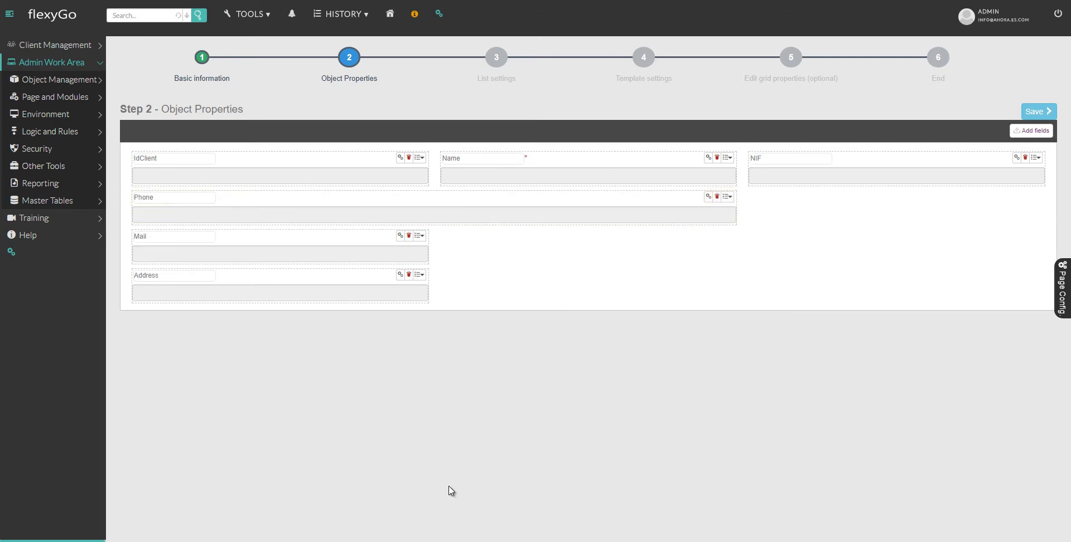
drag(424, 259, 509, 274)
drag(494, 307, 742, 308)
Add separator placeholders above the Address field and delete Place Holder 1
click(727, 275)
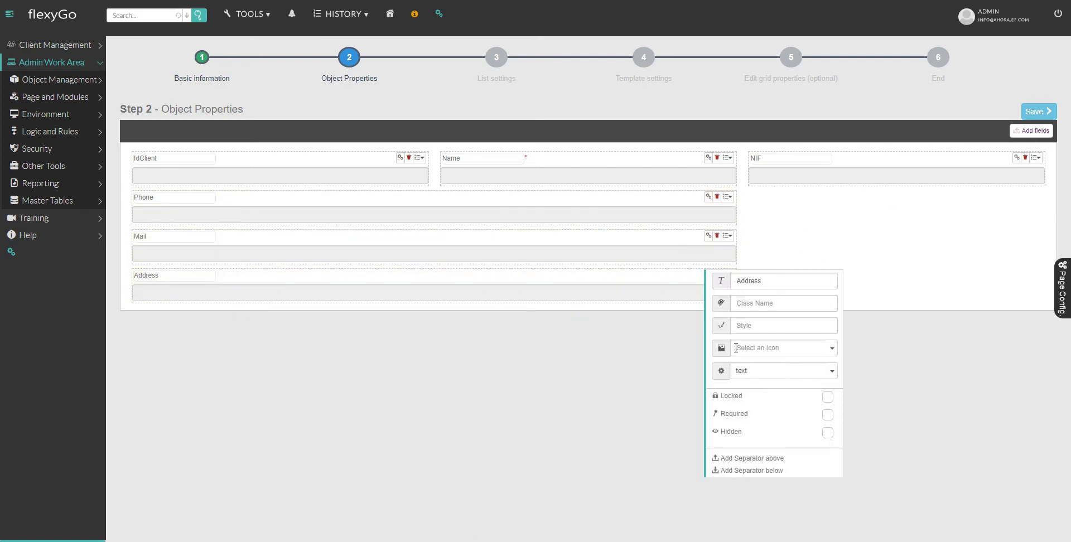
click(733, 484)
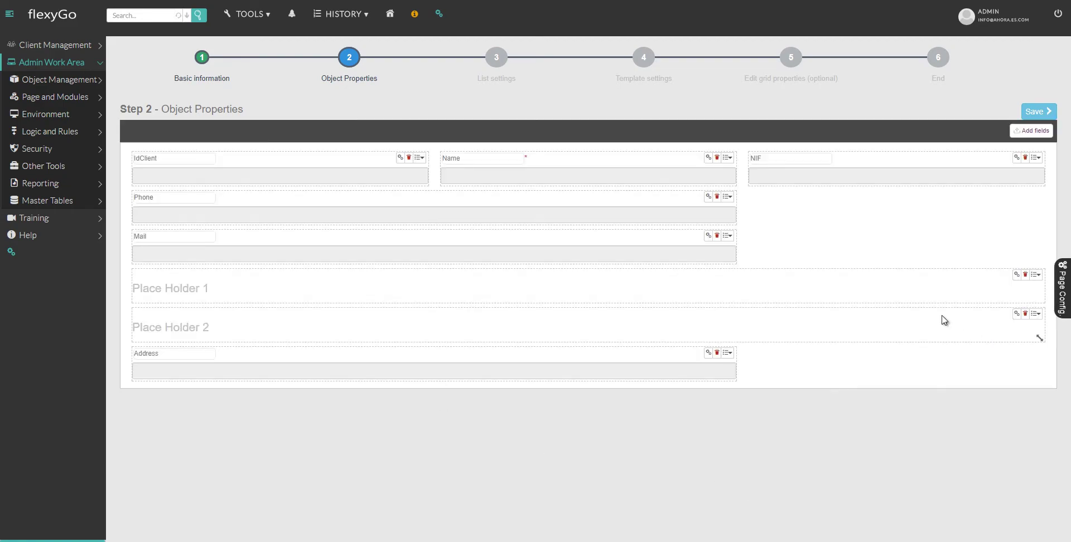
click(1025, 274)
click(514, 306)
Place the remaining placeholder below NIF, size it to span the Phone, Mail and Address rows, and save the object properties
drag(1038, 294, 340, 408)
drag(323, 313, 892, 227)
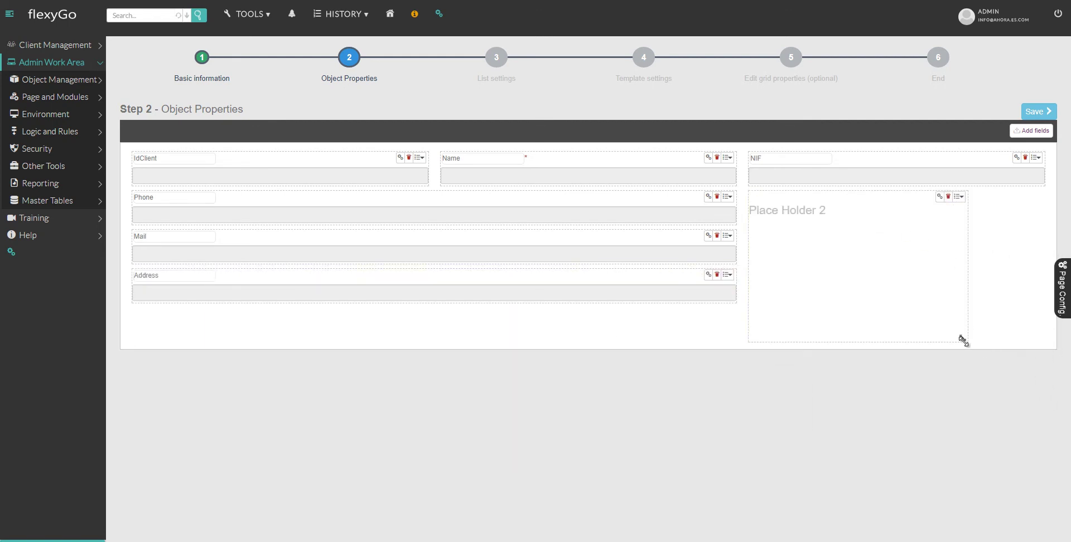
drag(963, 341, 1043, 303)
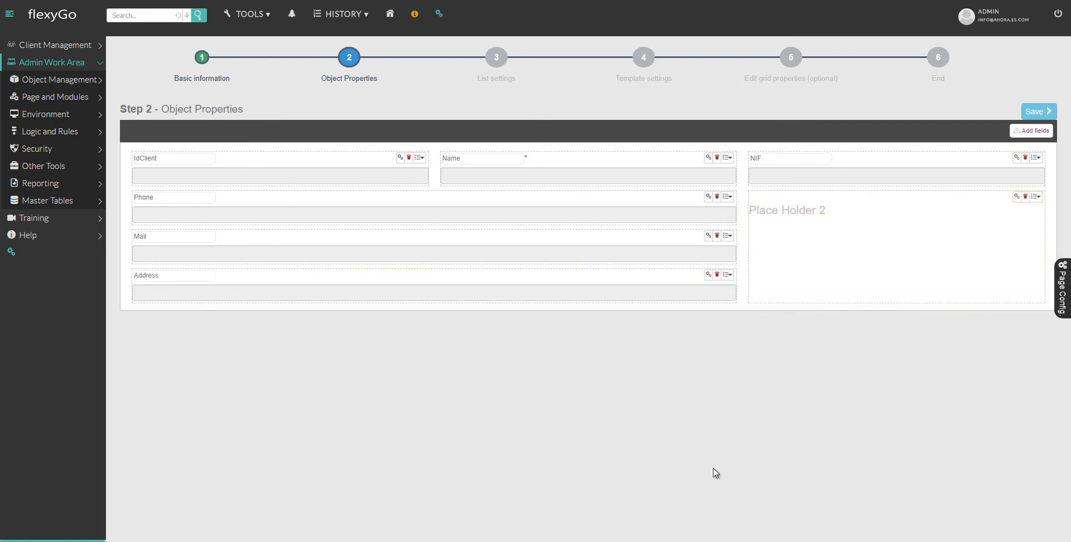
click(1052, 112)
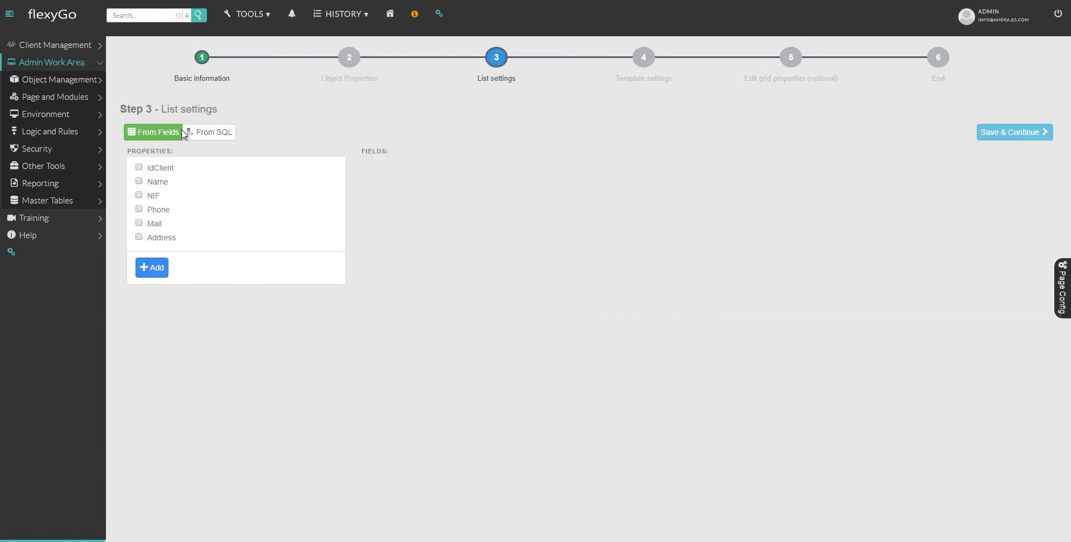
Build the list from fields by adding the IdClient, Name, NIF, Phone, Mail and Address properties
click(199, 134)
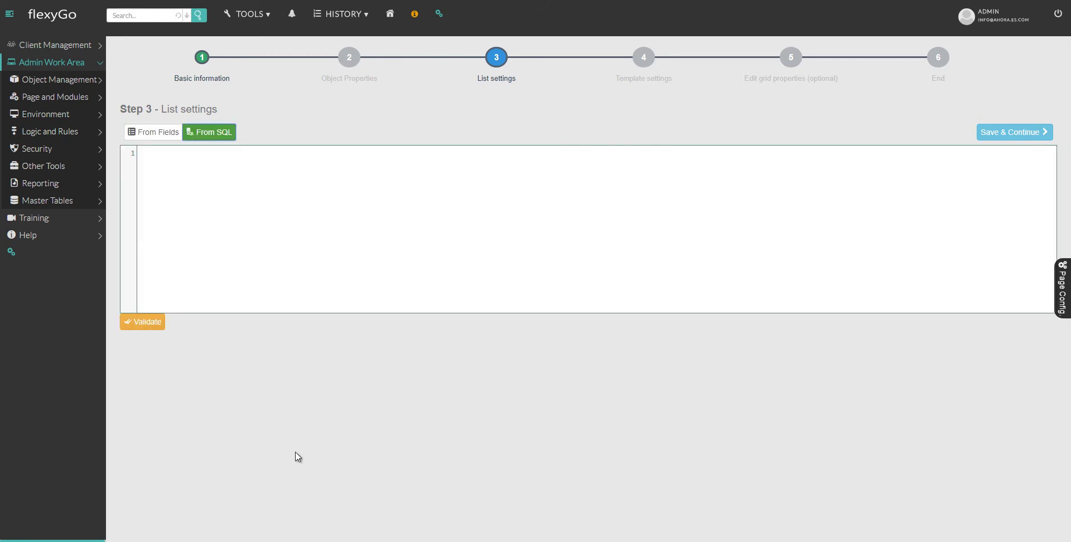
click(161, 134)
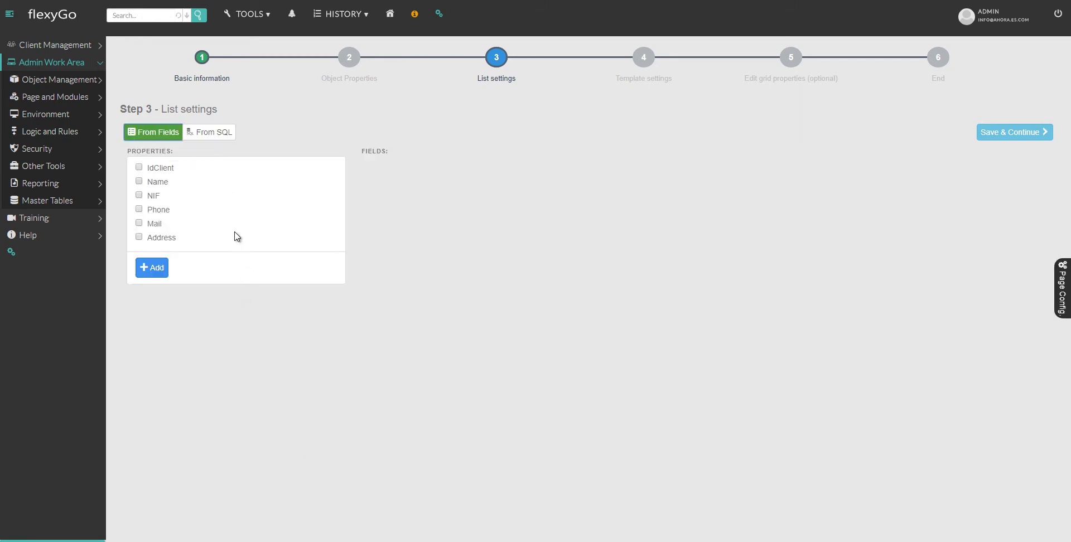
click(159, 168)
click(158, 182)
click(157, 196)
click(159, 210)
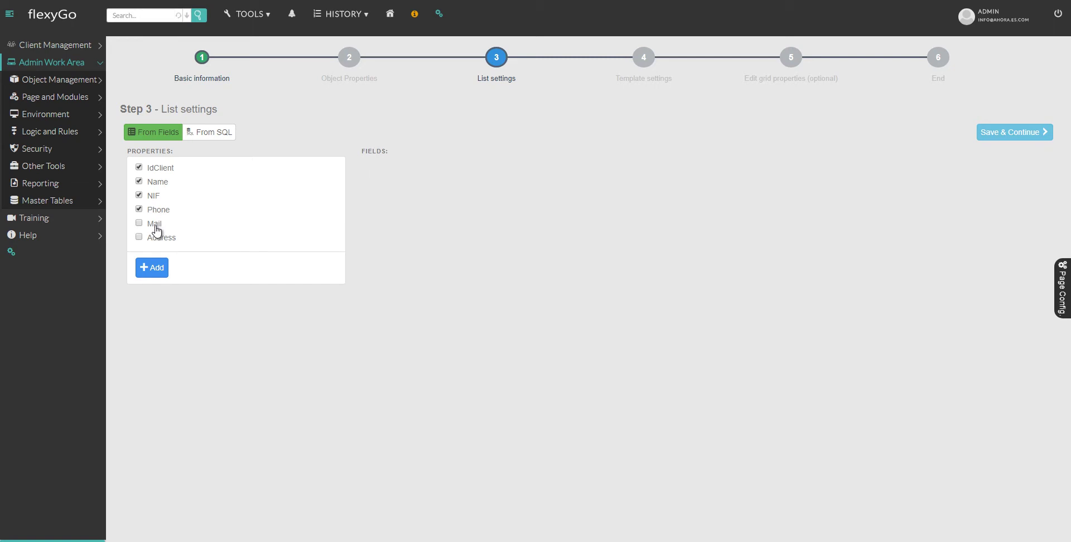
click(155, 224)
click(158, 237)
click(152, 268)
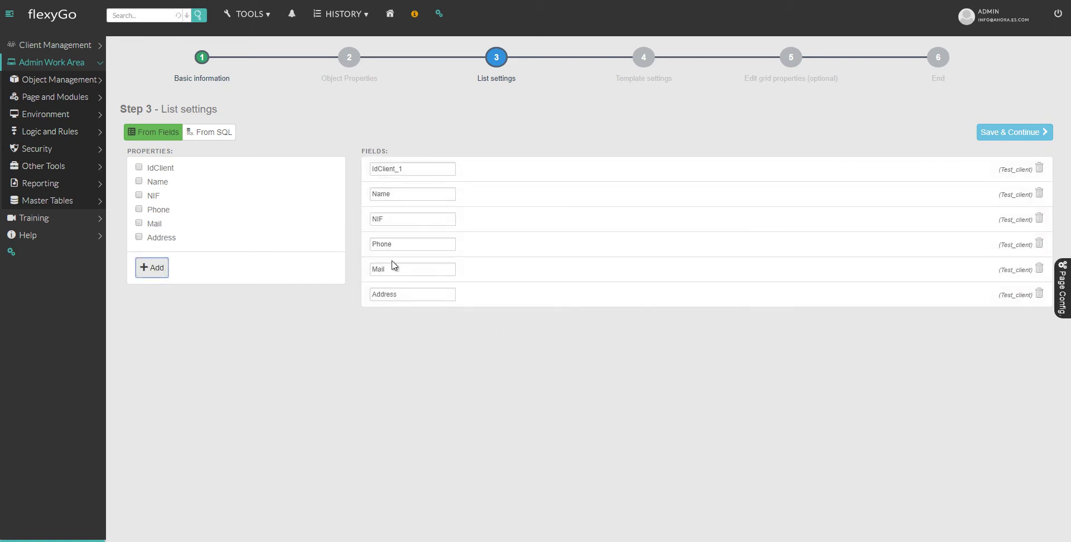
Keep the list settings based on fields, save them, and continue to the template settings
click(221, 133)
click(158, 133)
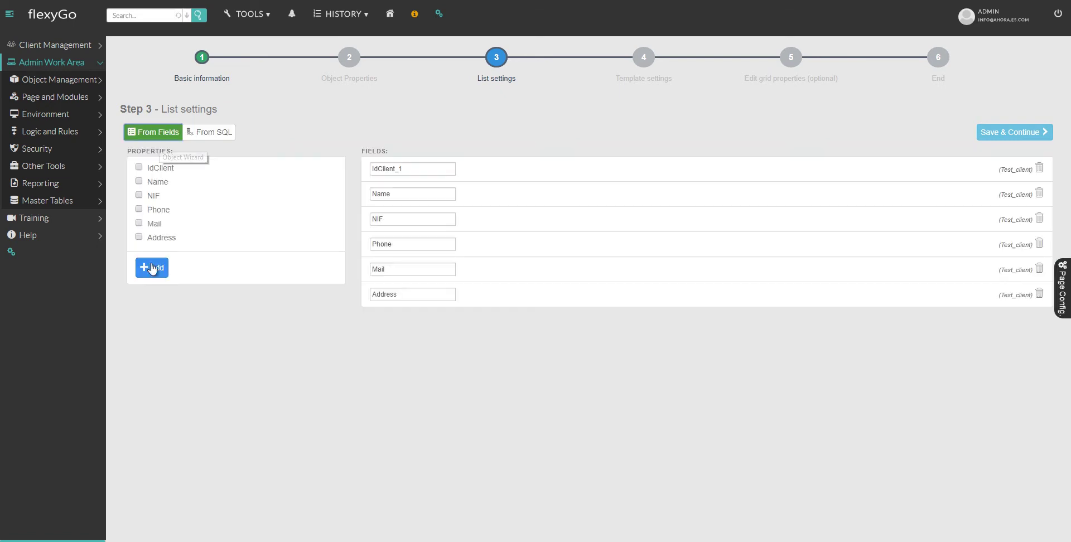
click(1030, 139)
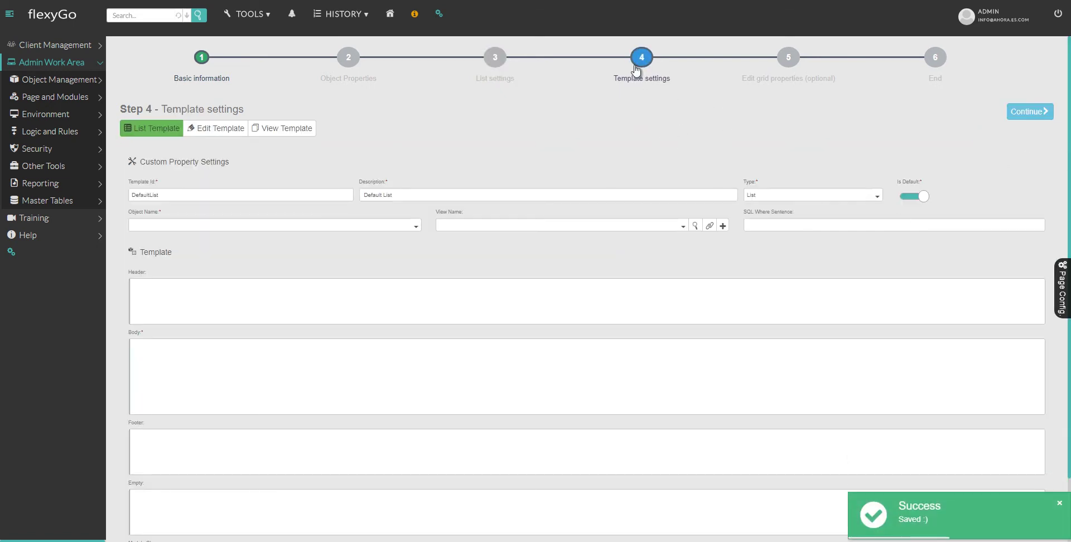
Return to the list settings and delete the whole generated SELECT query from the SQL editor
click(495, 60)
click(210, 133)
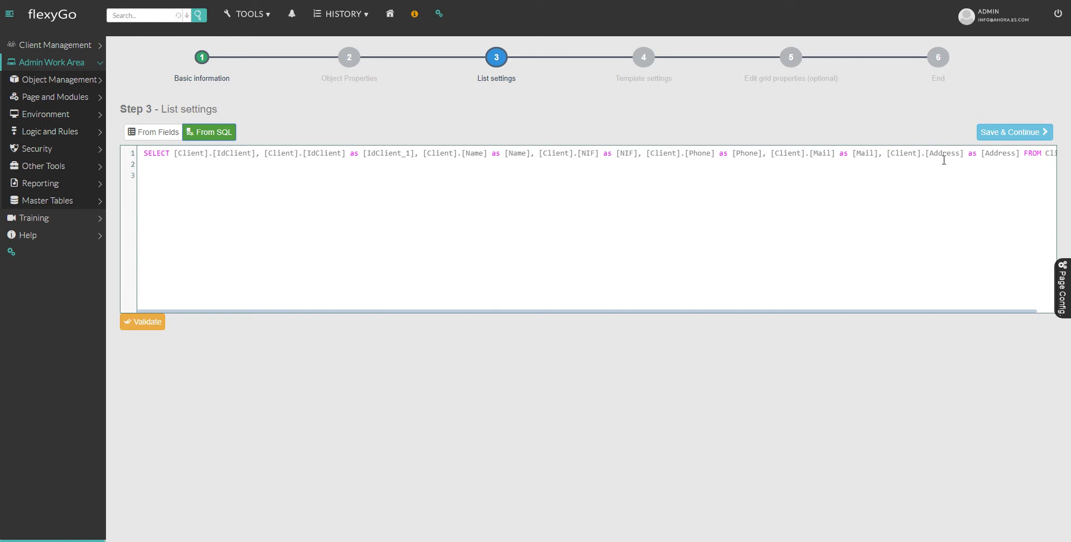
drag(147, 157, 1001, 166)
key(BackSpace)
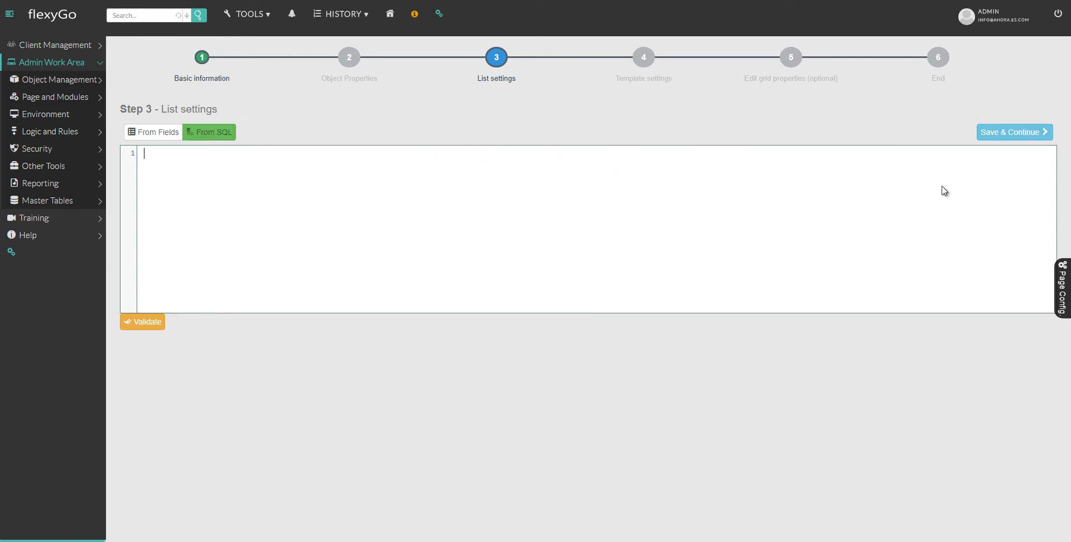
Define the list from SQL with the query "select * from client", save it, and continue to the template settings
click(155, 133)
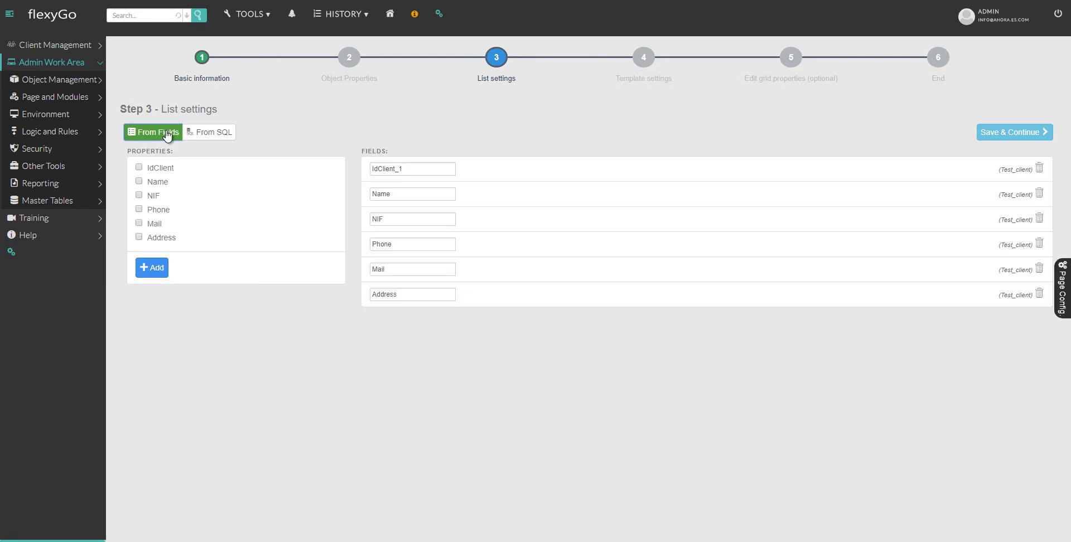
click(226, 133)
text(selec)
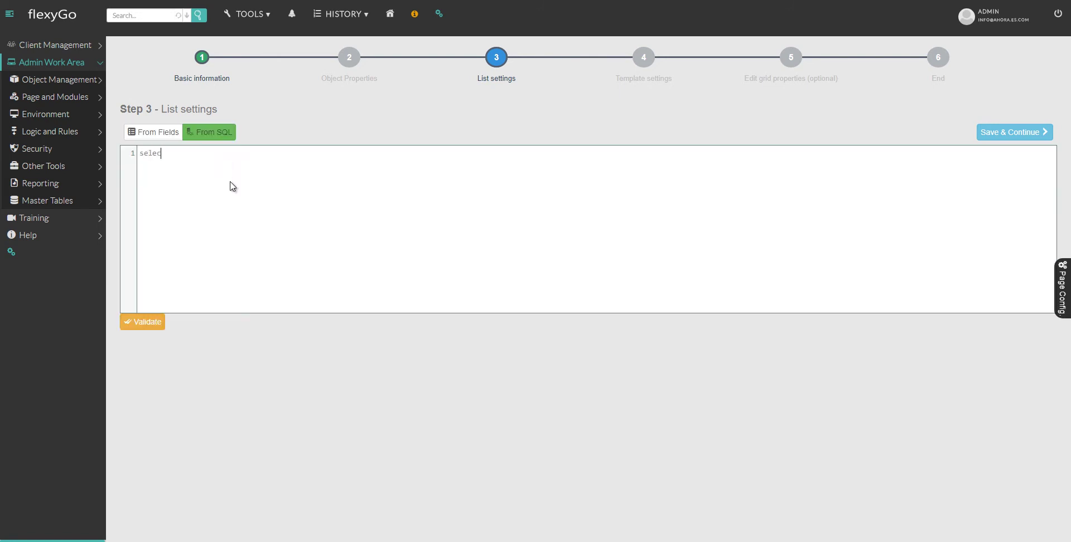
text(t * from client)
click(998, 134)
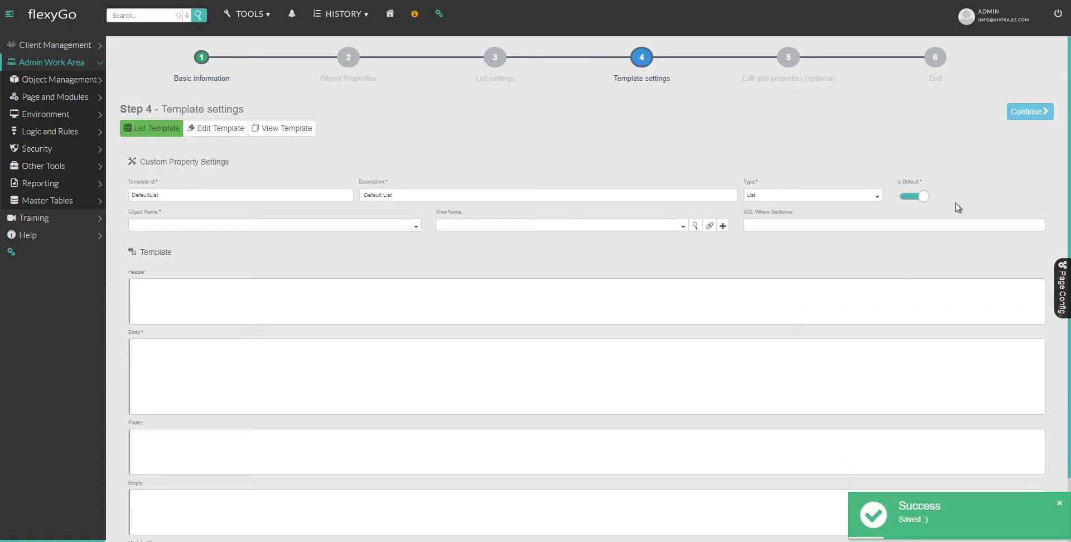
Return to the list settings, rebuild the list from the IdClient, Name, NIF, Phone, Mail and Address properties, and save it
click(496, 57)
click(157, 134)
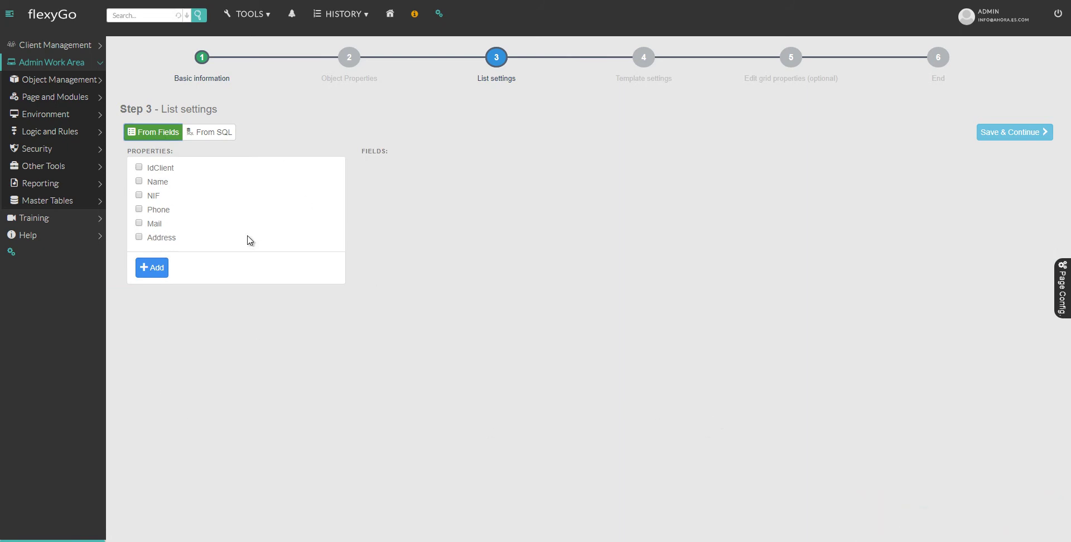
click(158, 168)
click(158, 182)
click(157, 196)
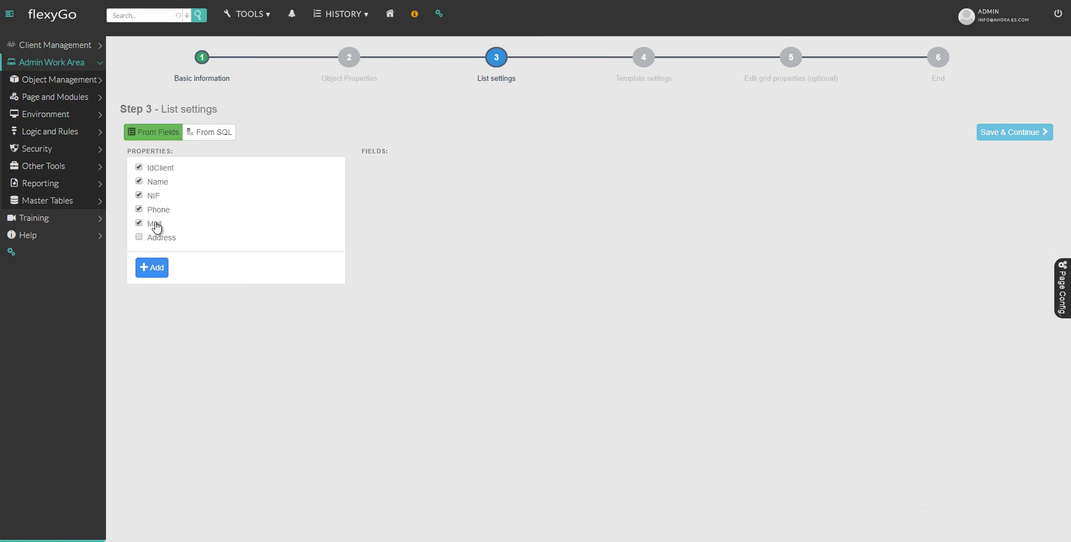
click(158, 238)
click(158, 267)
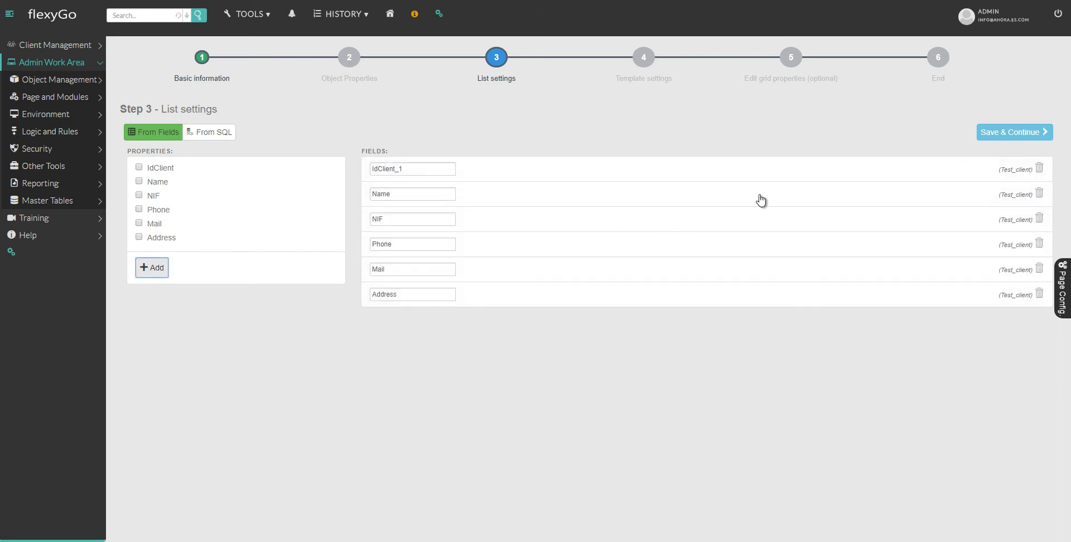
click(1008, 132)
Go back to the list settings and check the SQL query generated from the fields, leaving the list based on fields
click(492, 62)
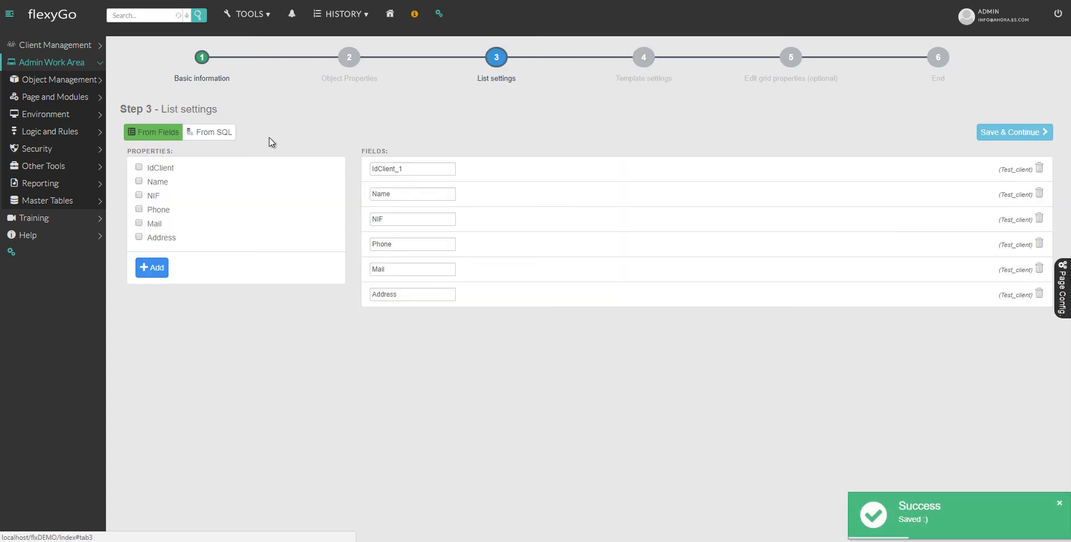
click(212, 132)
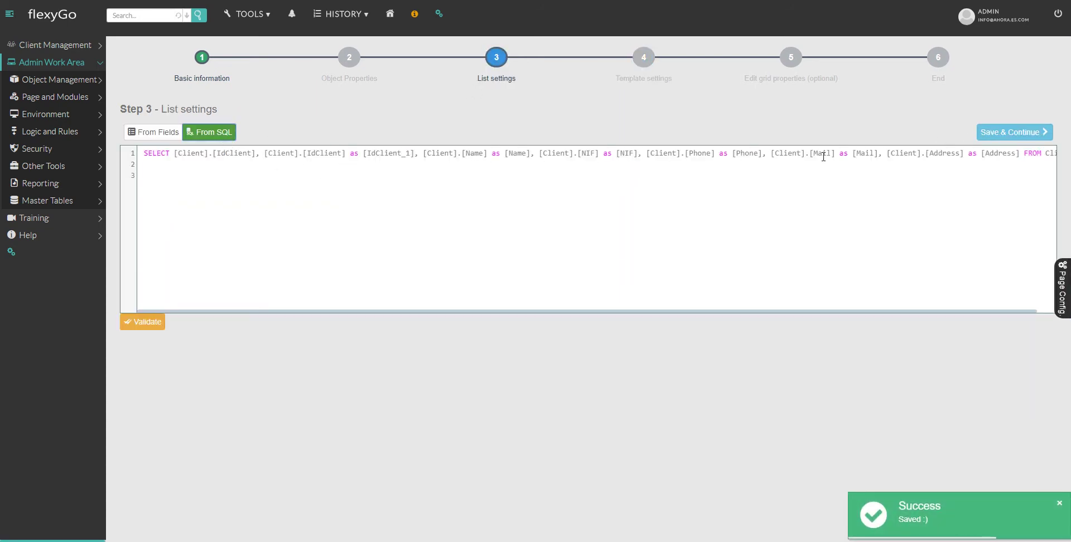
click(149, 132)
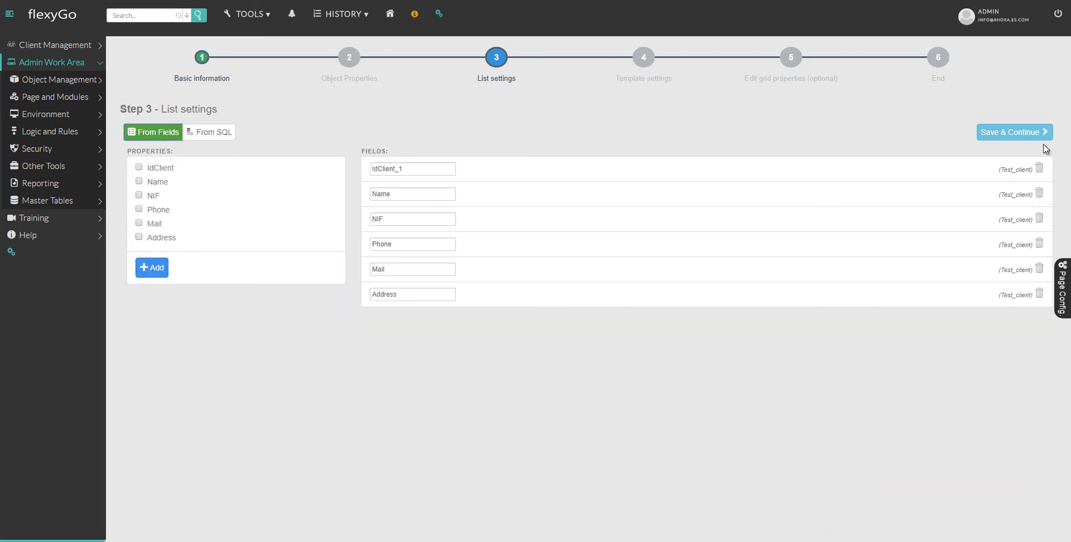
Save the list settings, keep the default templates, and finish the wizard without adding fields to the optional edit grid
click(1014, 132)
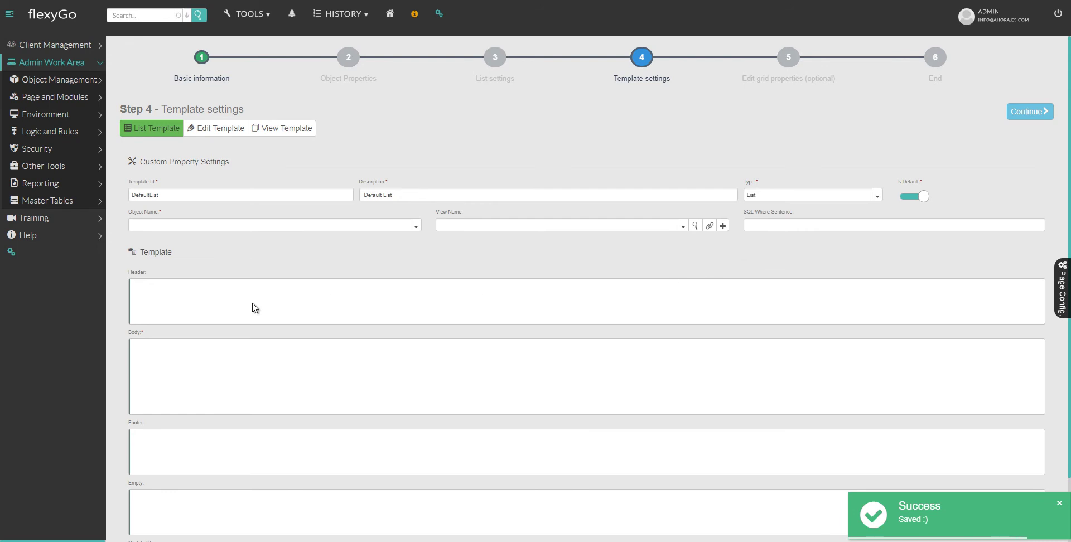
scroll(251, 308, down, 2)
scroll(729, 297, up, 2)
click(1037, 114)
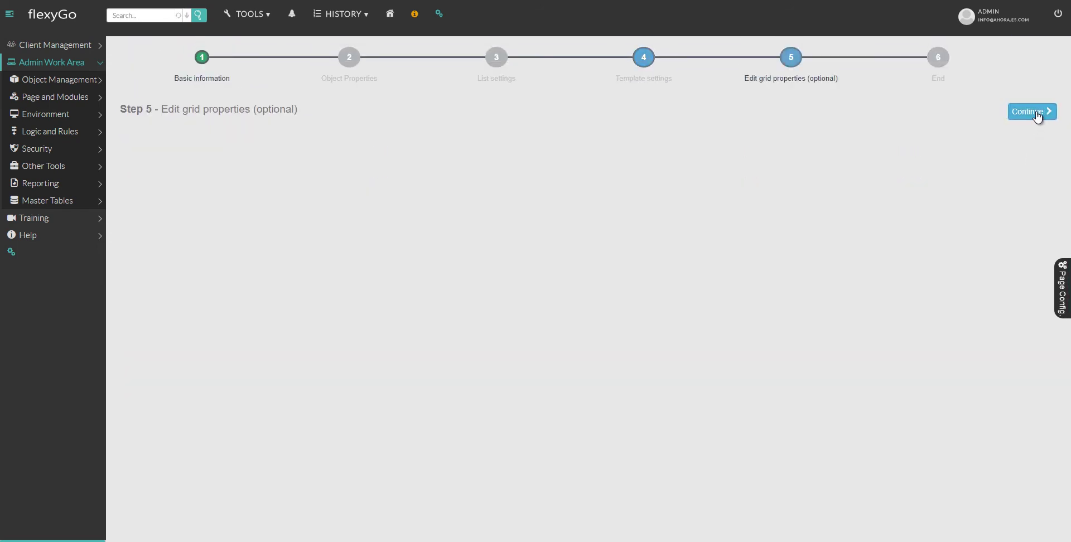
click(1036, 132)
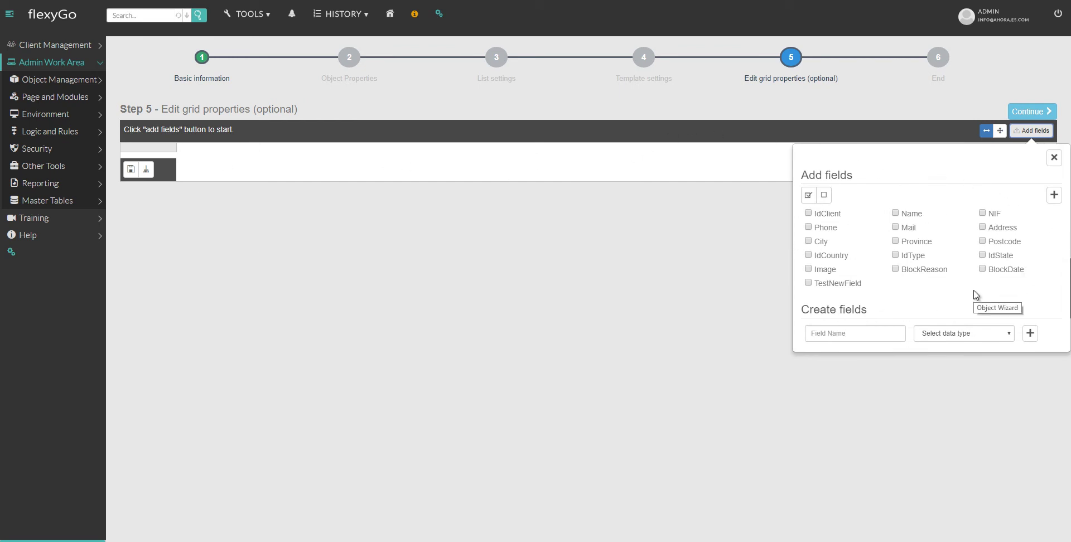
click(1020, 114)
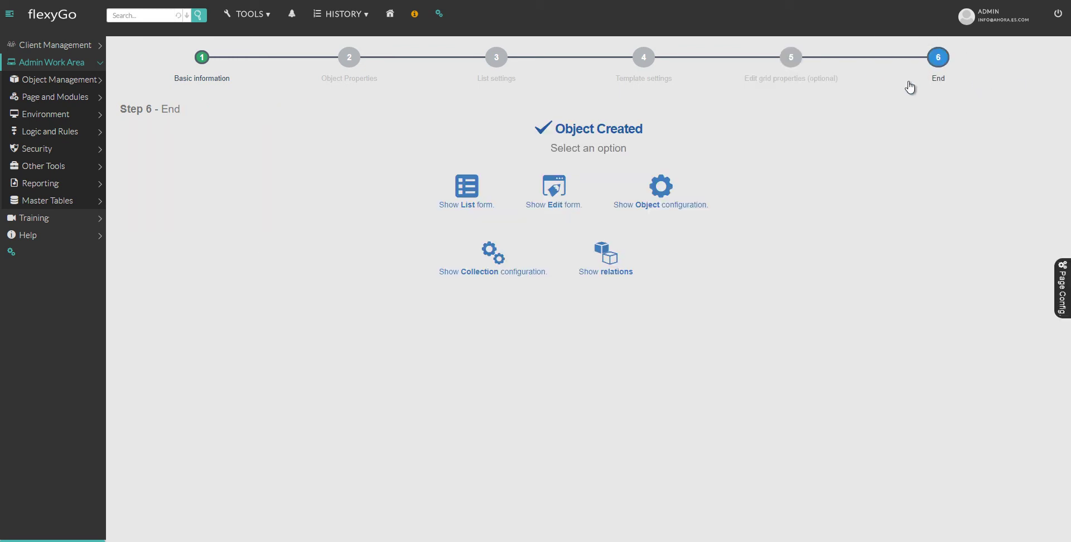
Show the list form of the new object, view the first client's record, and close it
click(466, 205)
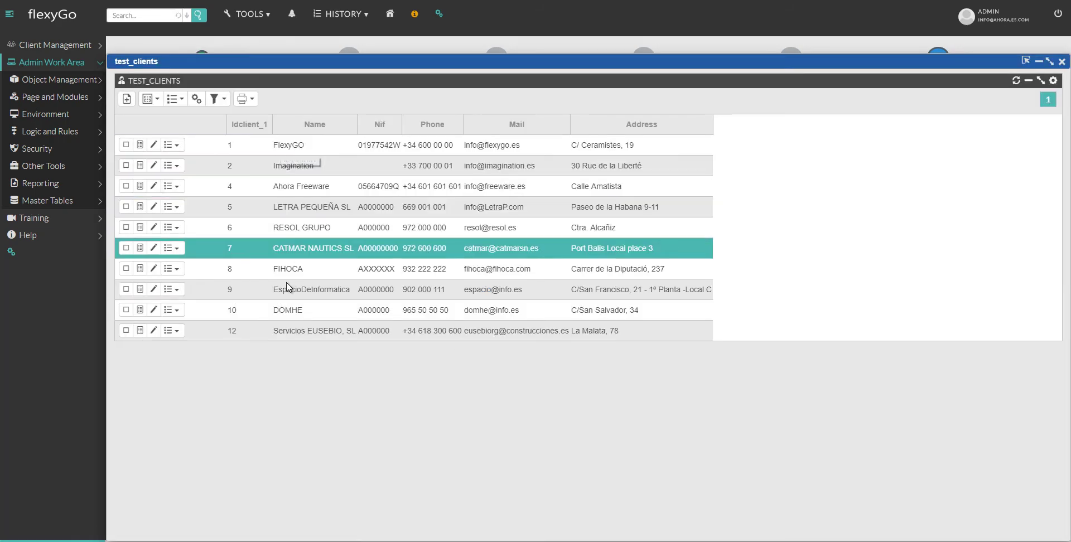
click(139, 145)
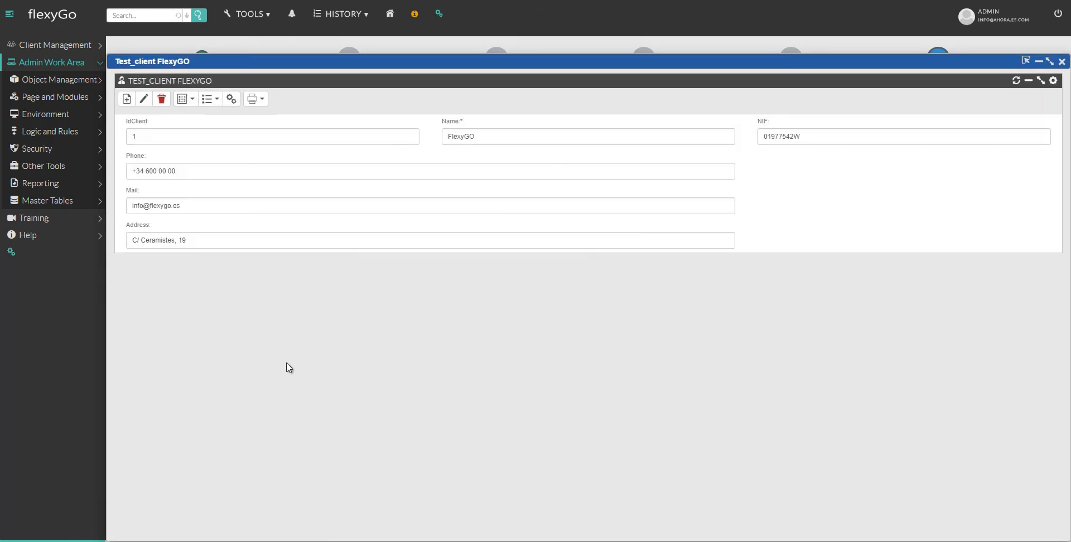
click(1062, 62)
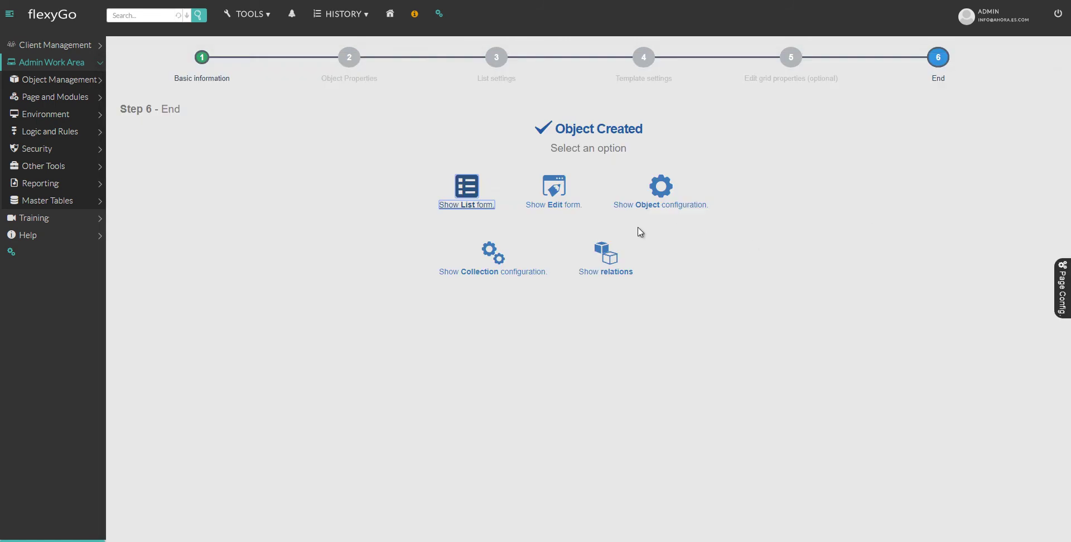
View the object's empty edit form and its object relations, closing each window
click(554, 188)
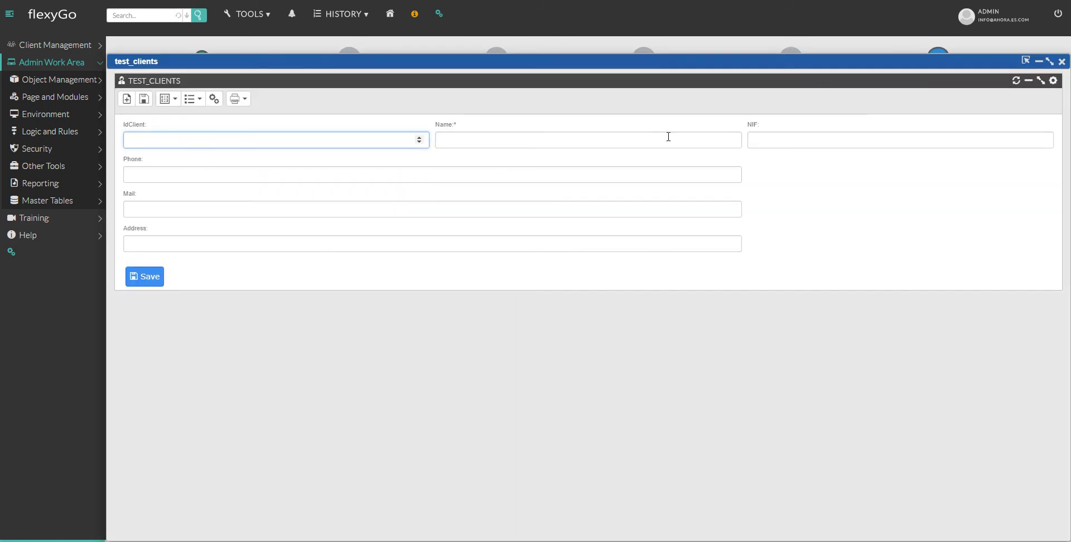
click(1062, 62)
click(606, 254)
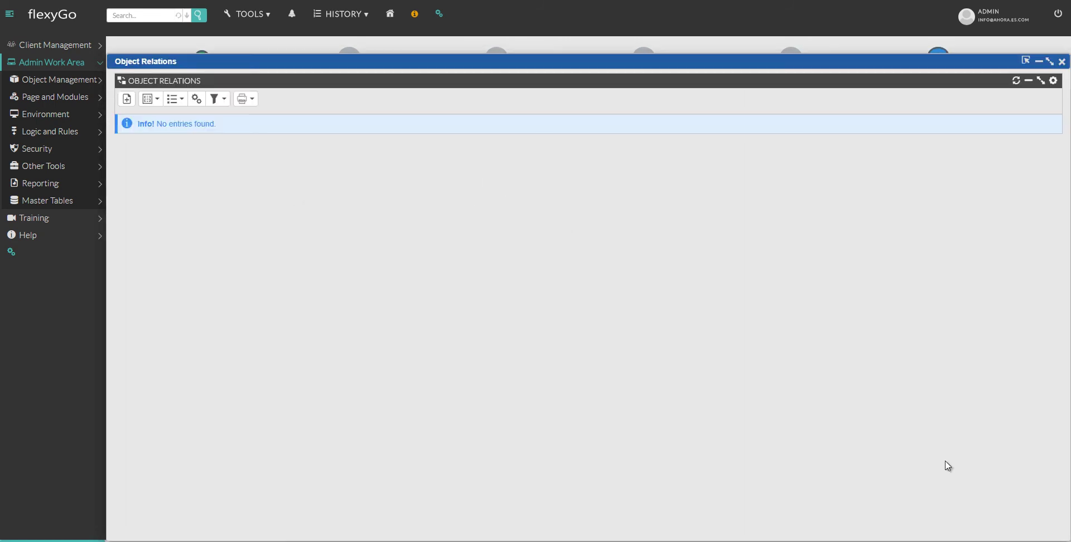
click(1062, 62)
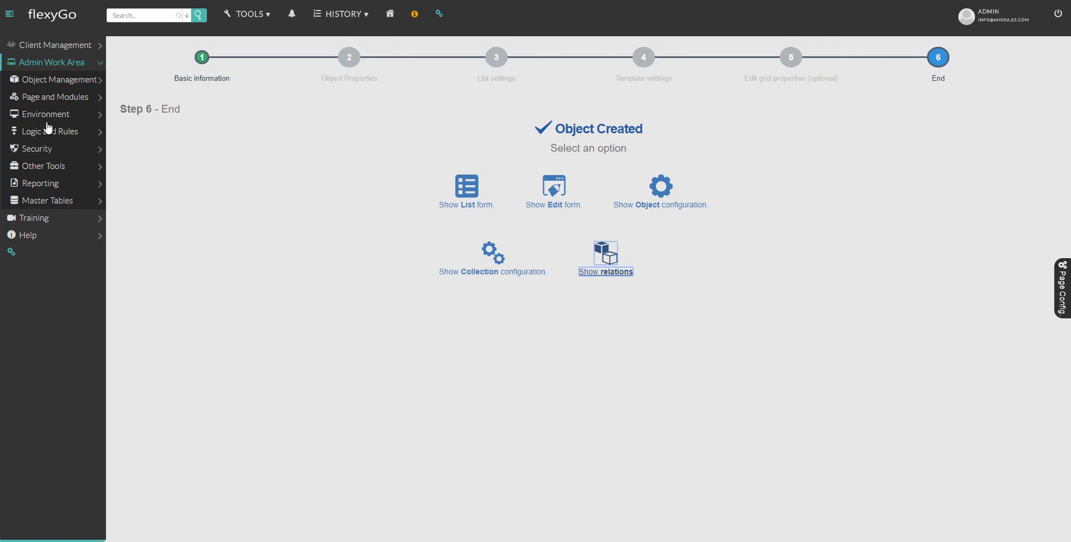
Open the Objects list in Object Management and filter it by the text "test"
click(73, 79)
click(63, 96)
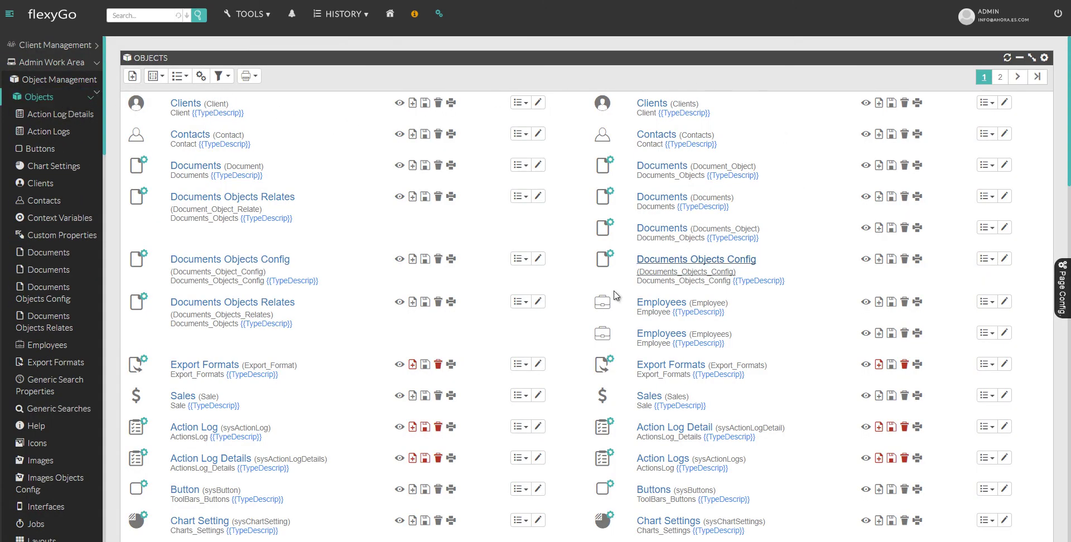
click(219, 76)
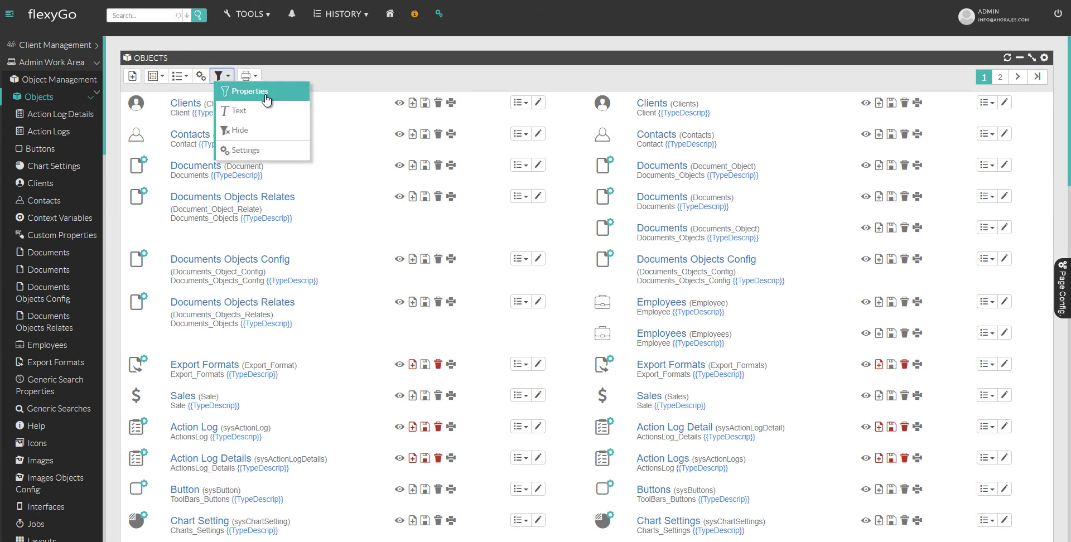
click(249, 107)
click(247, 100)
text(test)
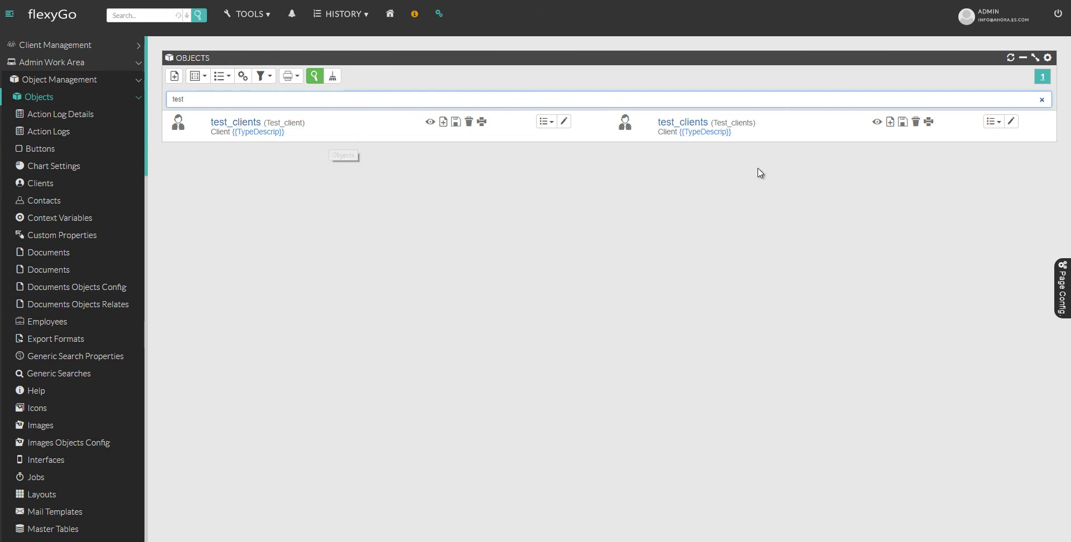
Reopen the wizard for the Test_client object and save its basic information unchanged to reach the object properties
click(1062, 285)
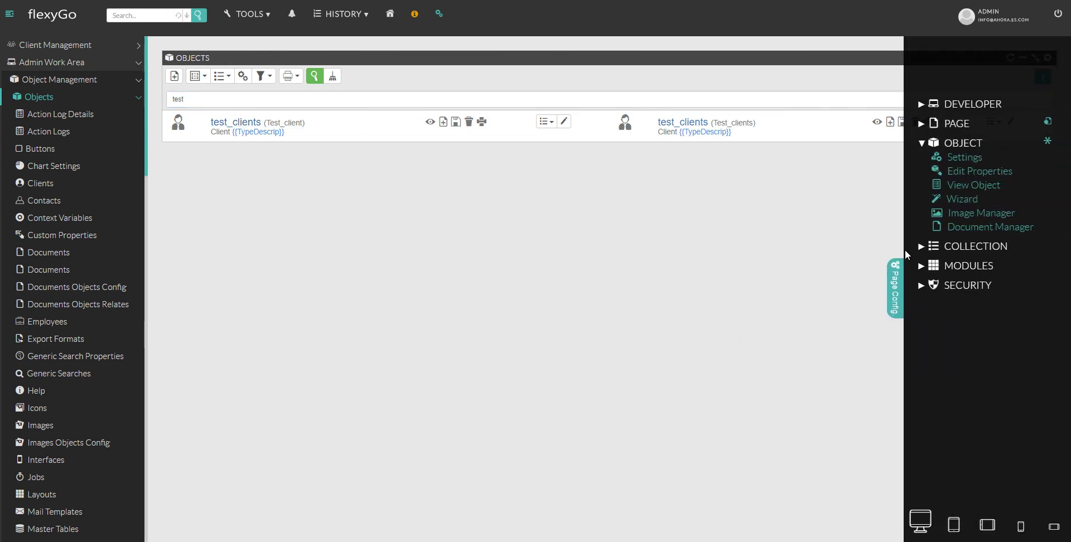
click(545, 121)
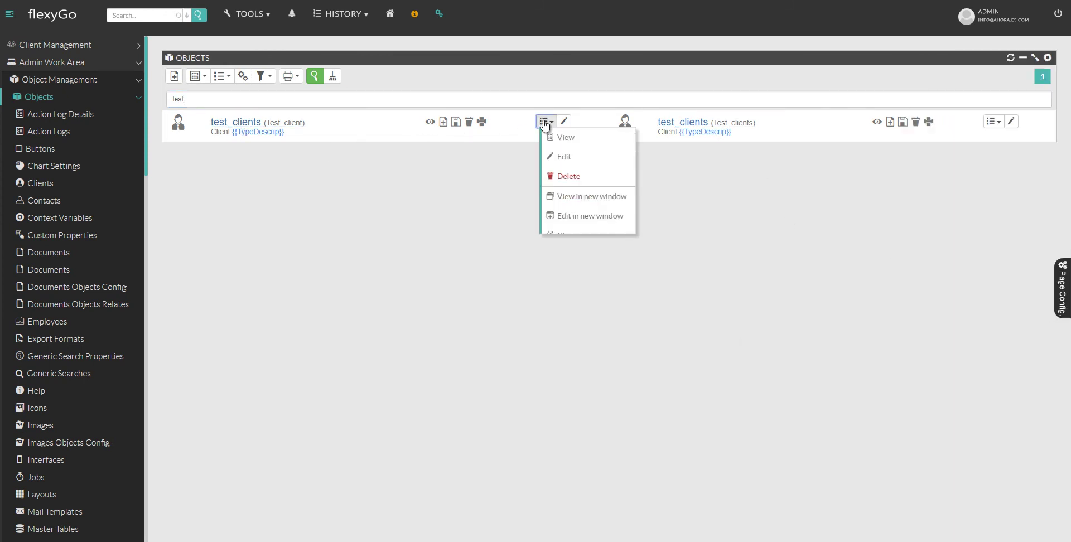
click(570, 256)
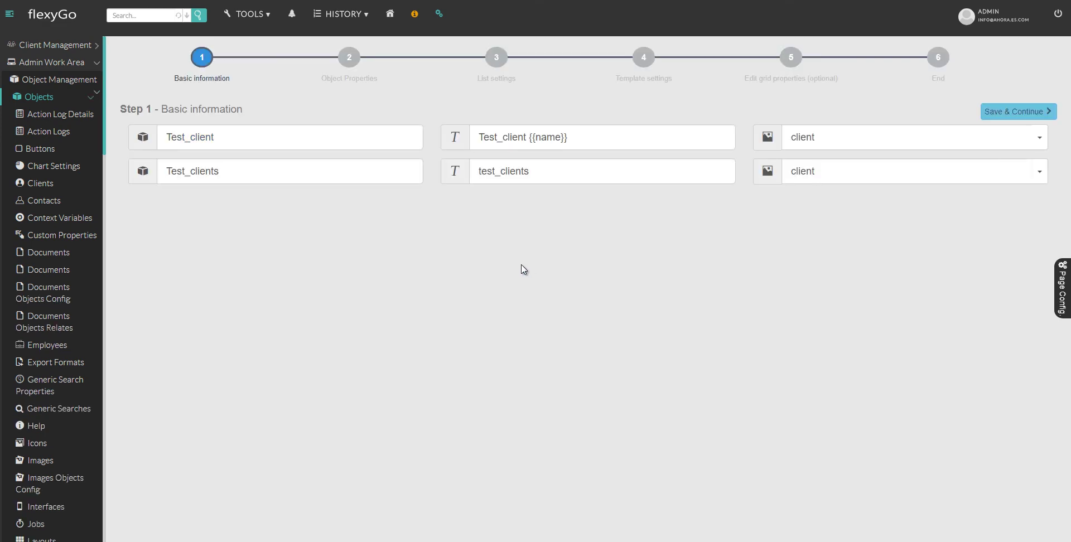
click(995, 115)
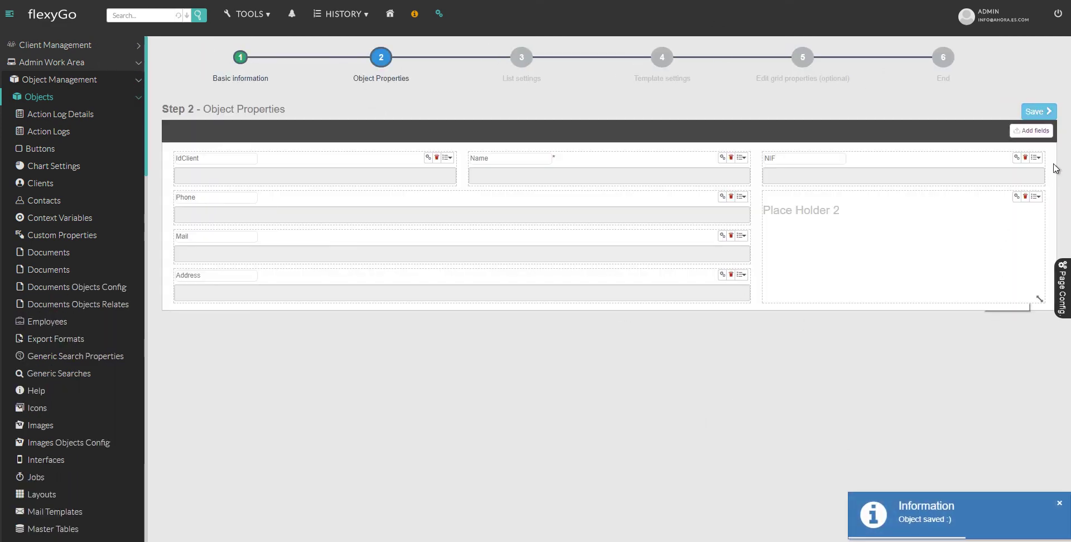
Create a new field named NewTest with data type Text 50 in the object properties
click(1031, 131)
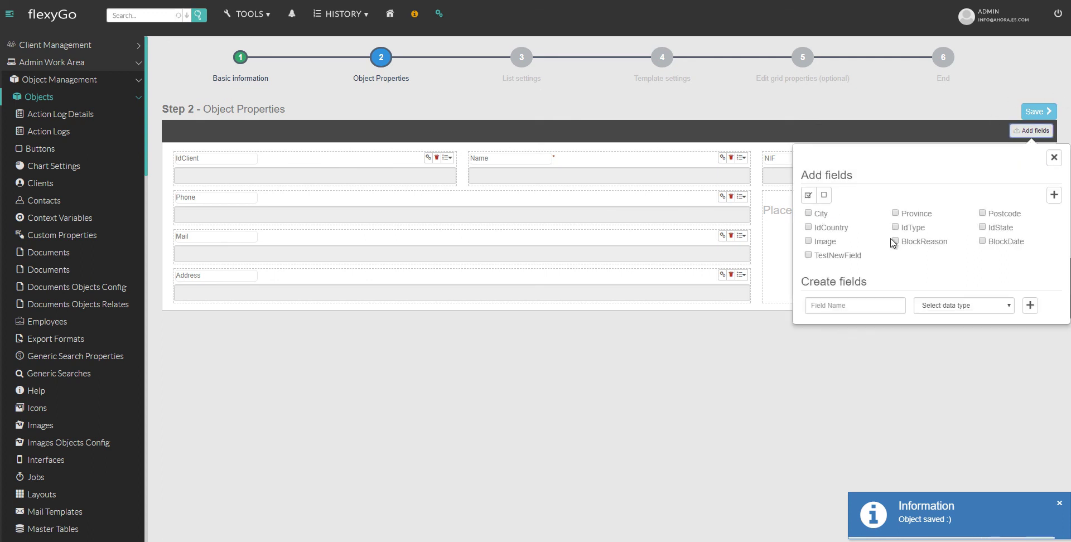
click(838, 305)
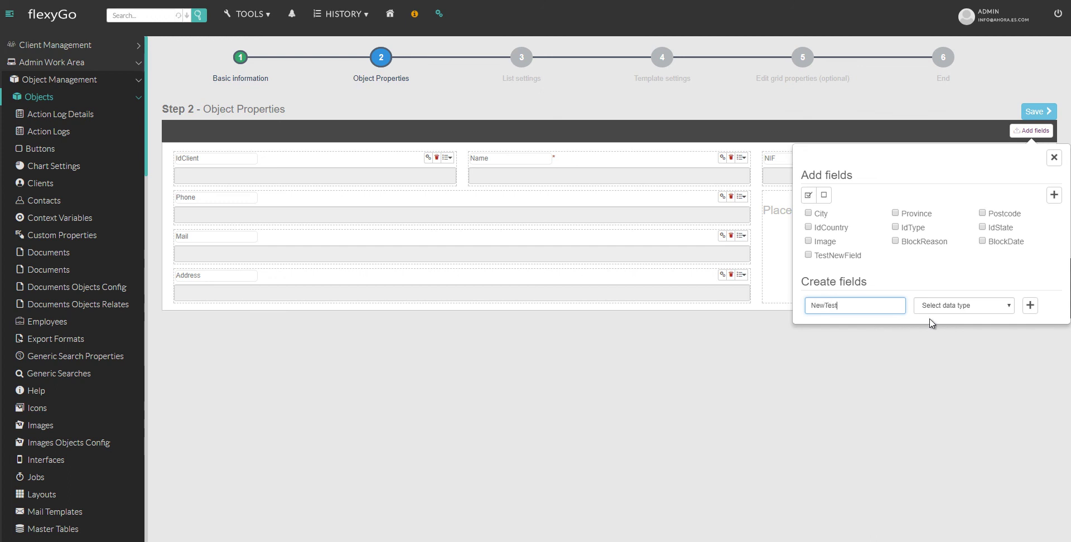
click(955, 310)
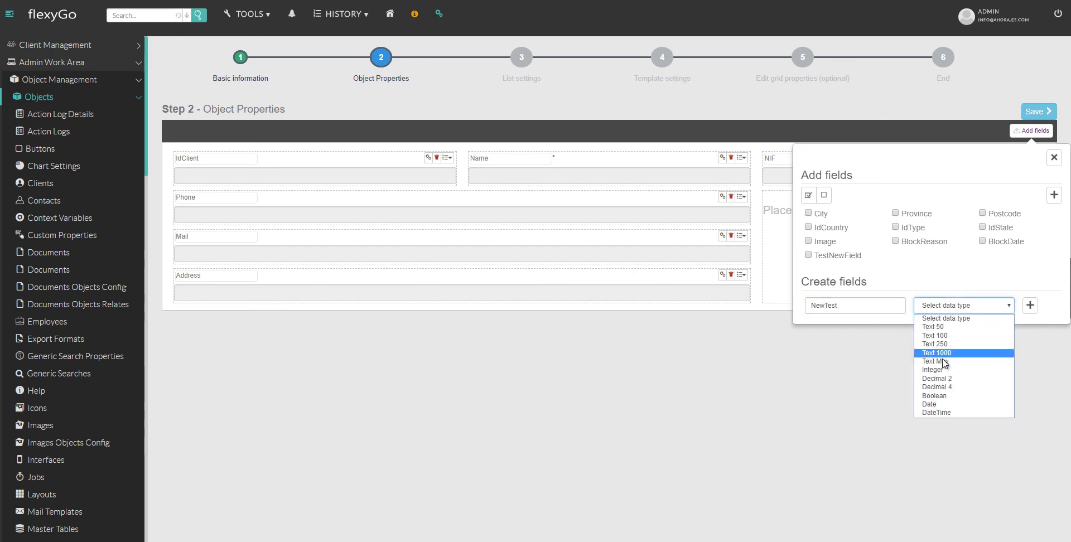
click(943, 327)
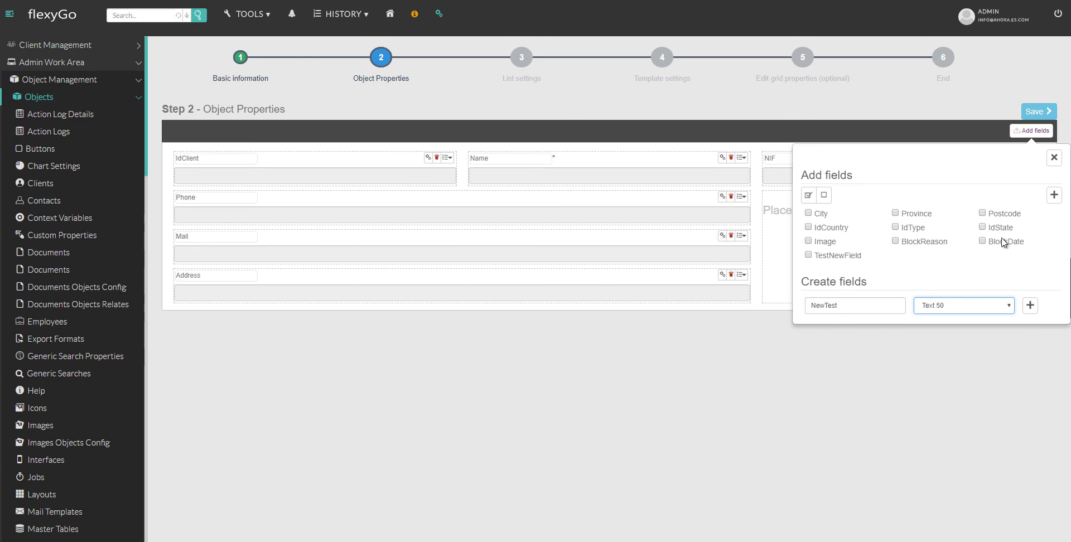
click(1031, 306)
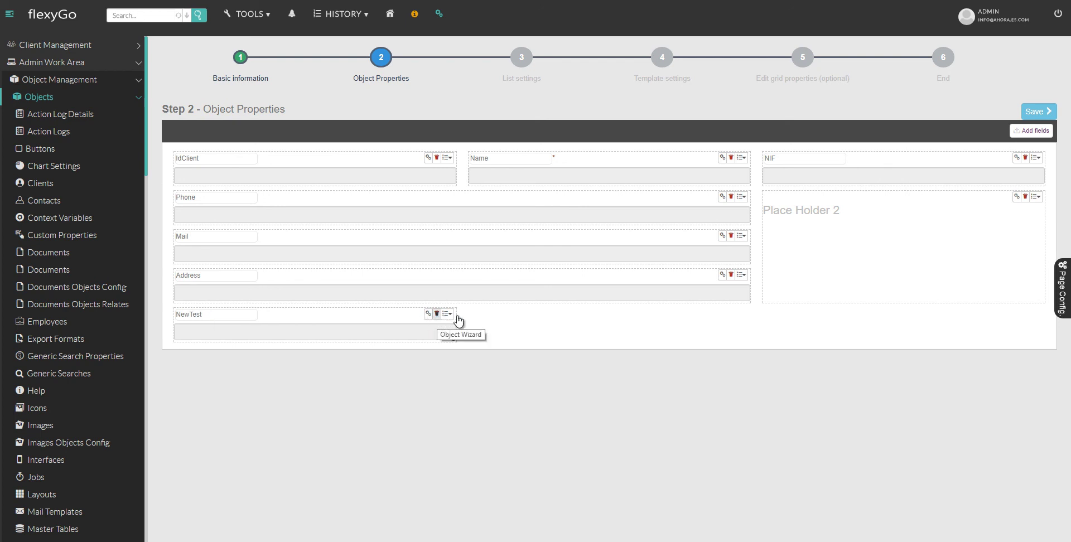
Save the object properties and list settings, and continue through the template and edit grid steps to the wizard's end
click(1048, 112)
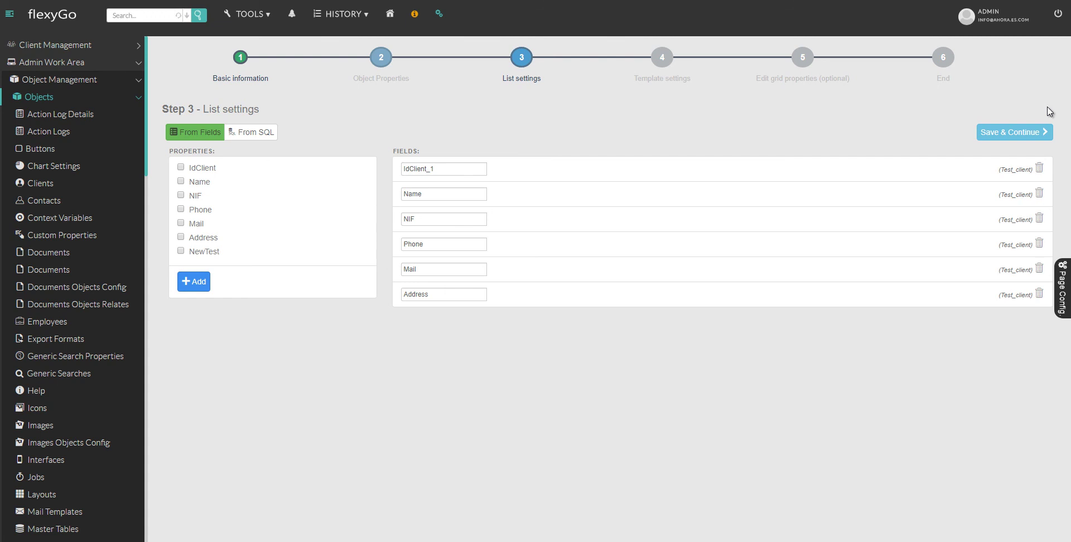
click(987, 132)
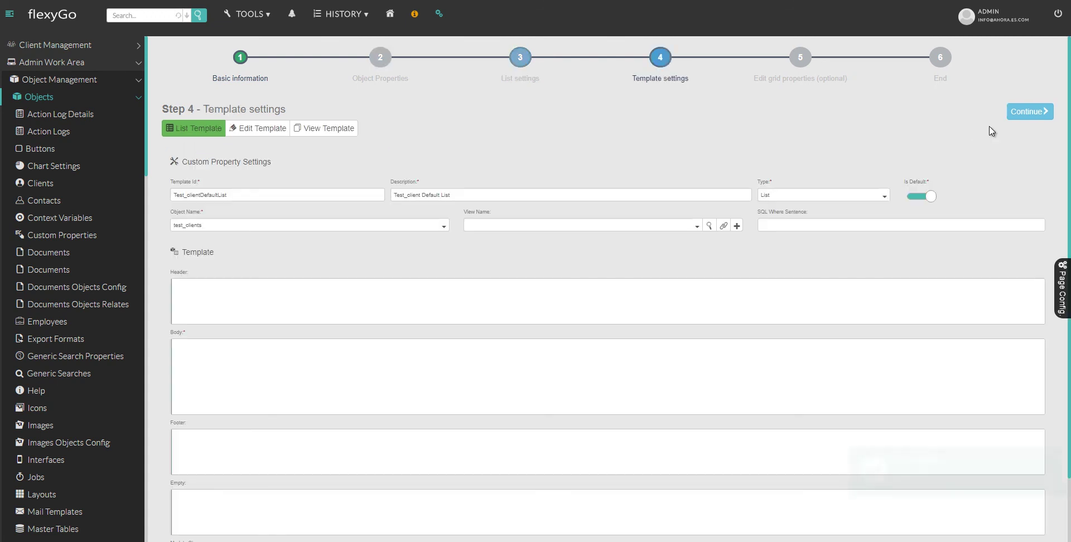
click(1026, 112)
click(1028, 111)
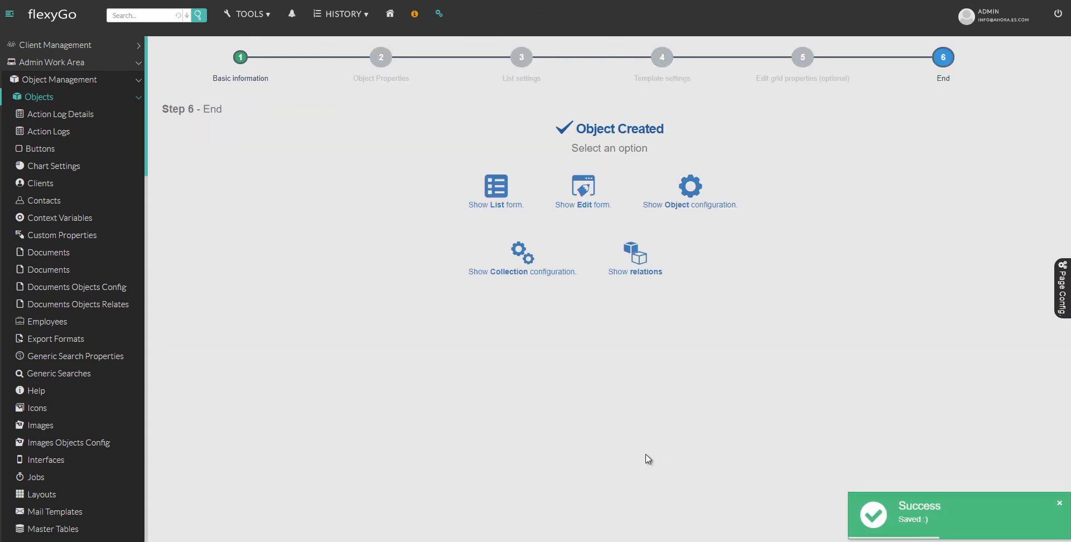
Show the test_clients list form and widen the Address and Newtest columns
click(494, 201)
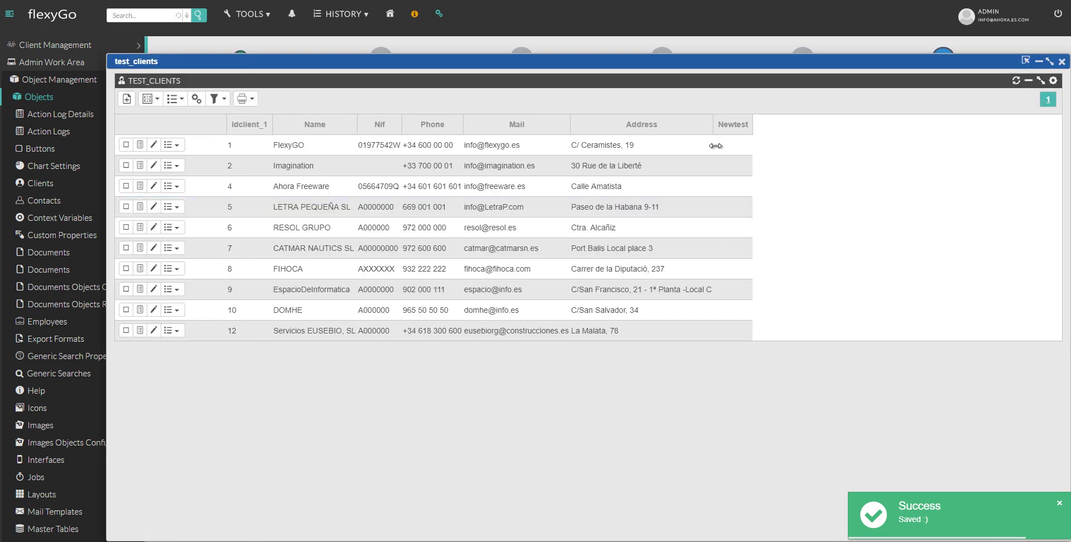
drag(744, 133, 865, 137)
drag(895, 123, 959, 124)
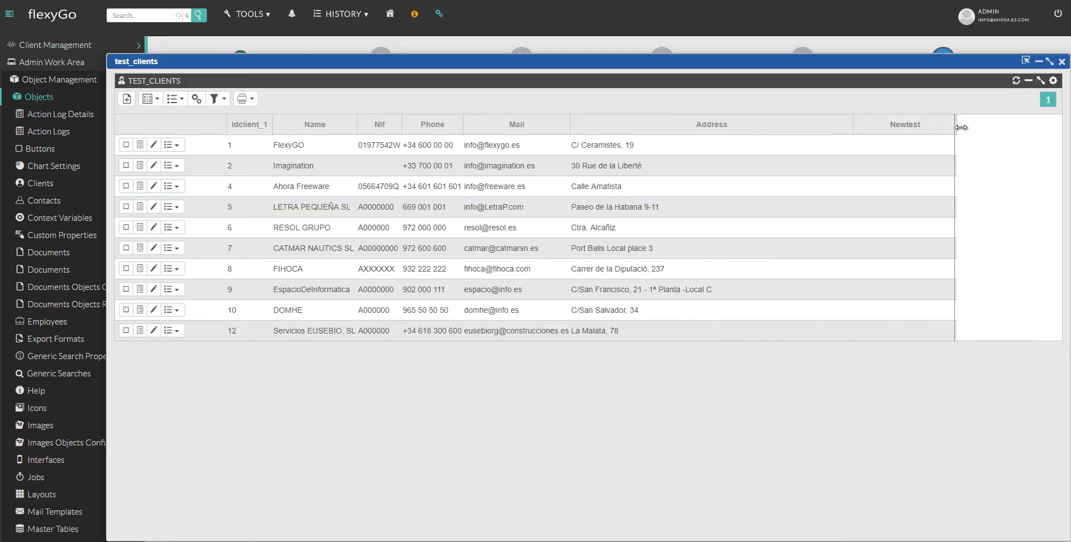
Open the FlexyGO client for editing to check the NewTest field, and close the form
click(153, 145)
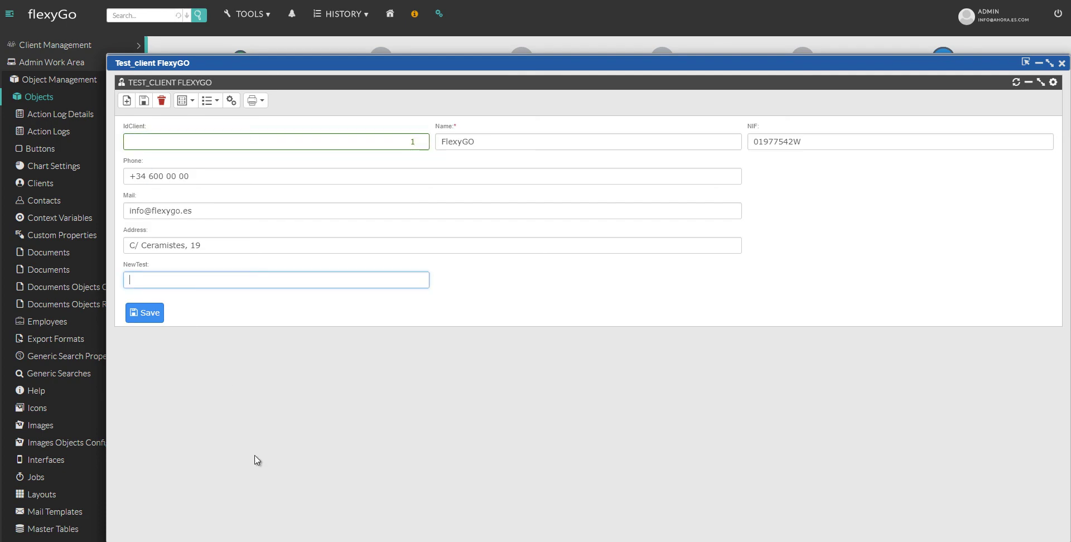
click(1061, 63)
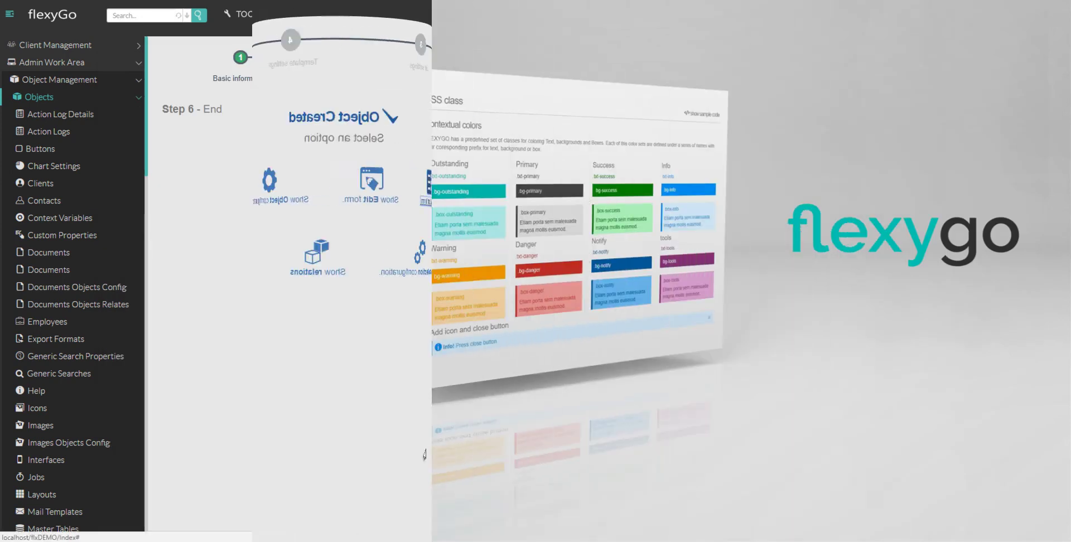